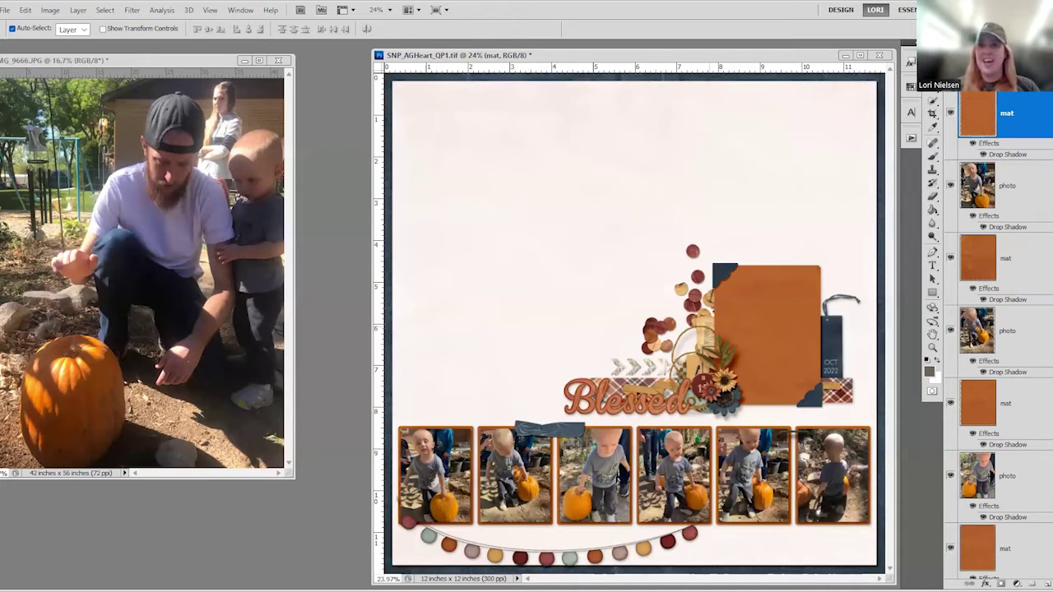
Copy the IMG_9666.JPG photo onto the scrapbook page and try to crop it there with the Crop tool
drag(57, 235, 635, 267)
drag(715, 222, 718, 226)
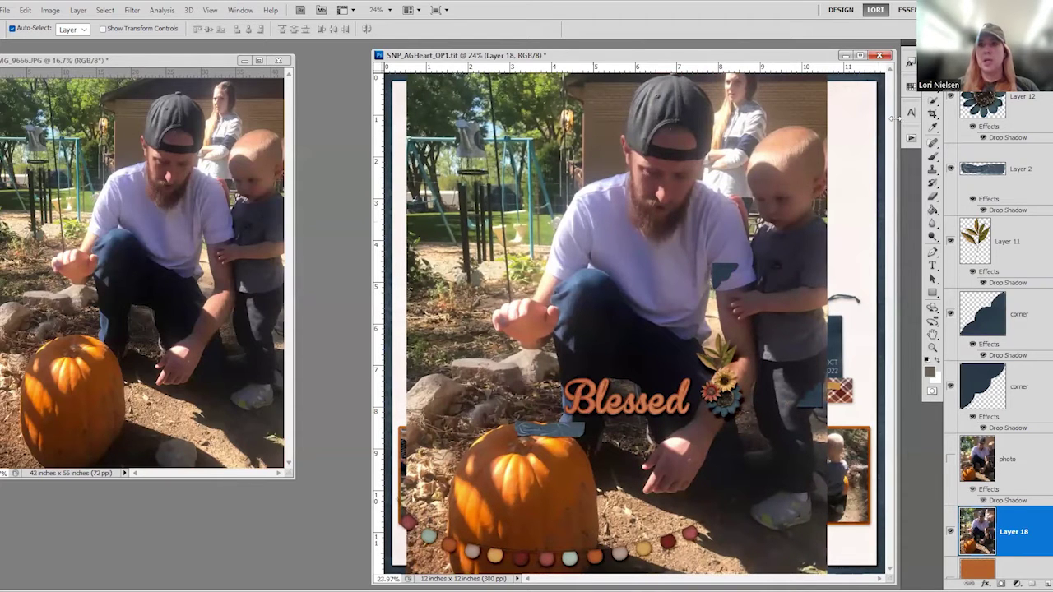
click(933, 113)
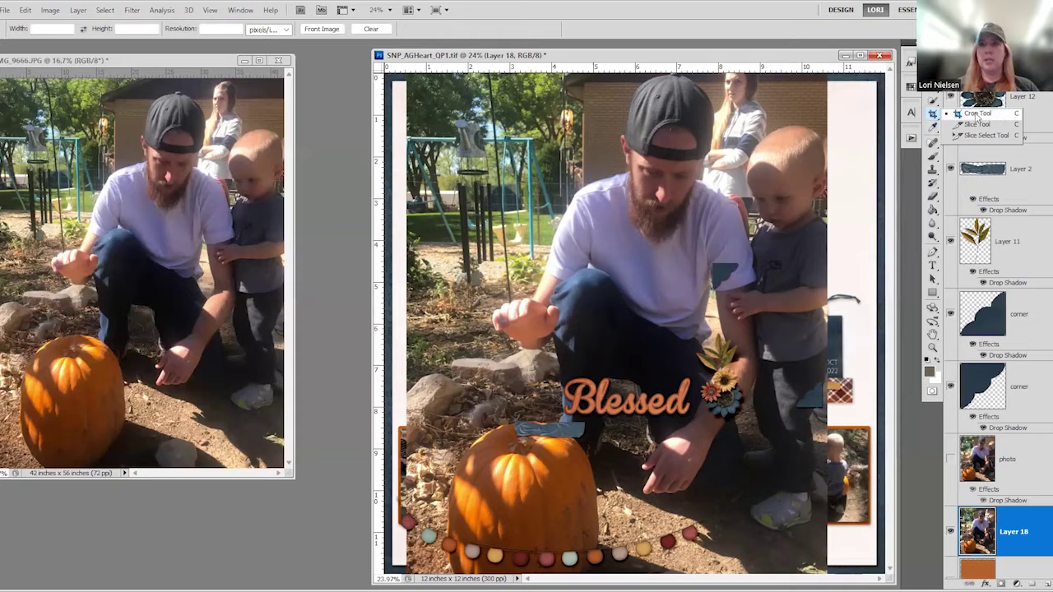
click(978, 116)
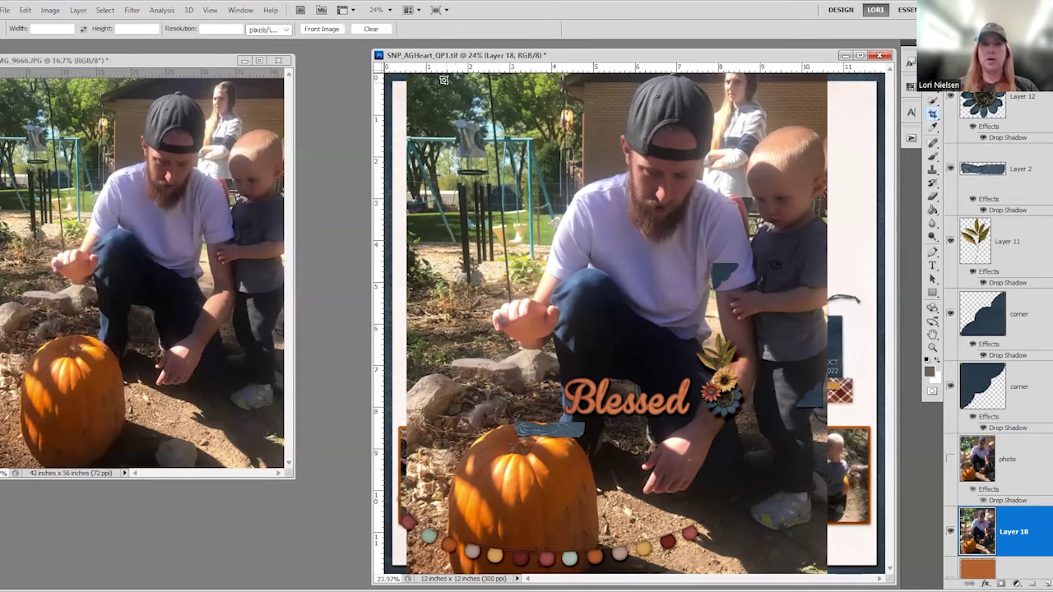
drag(426, 79, 819, 547)
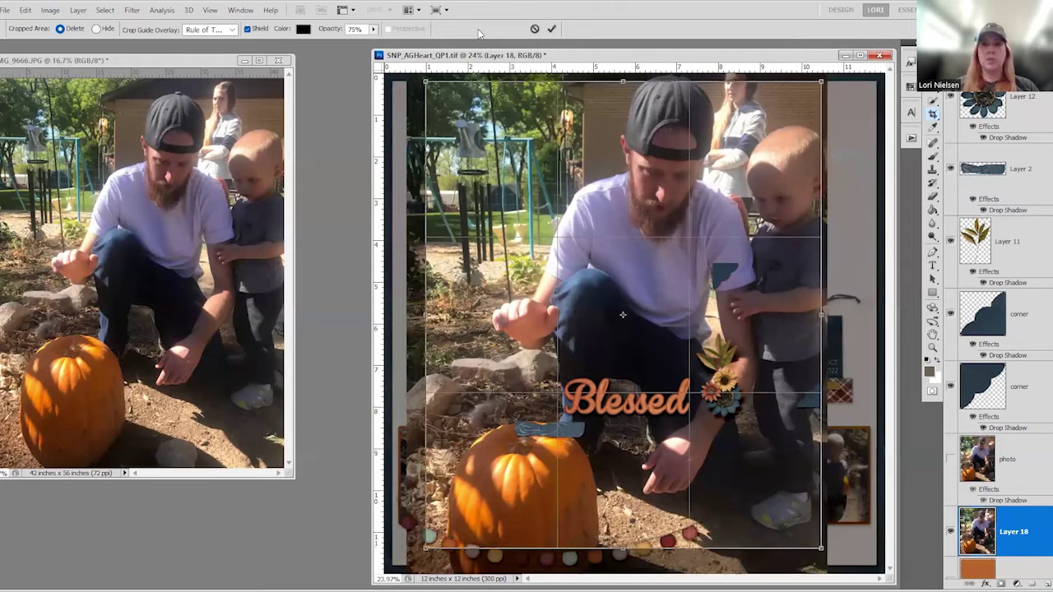
click(552, 29)
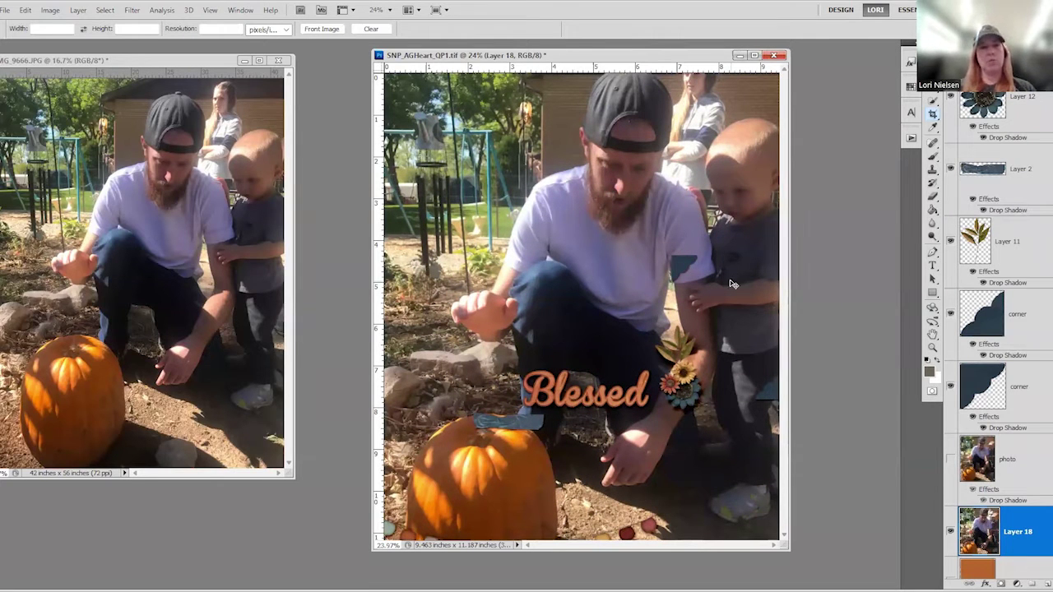
Undo the crop of the scrapbook page and the placement of the photo on it
key(ctrl+z)
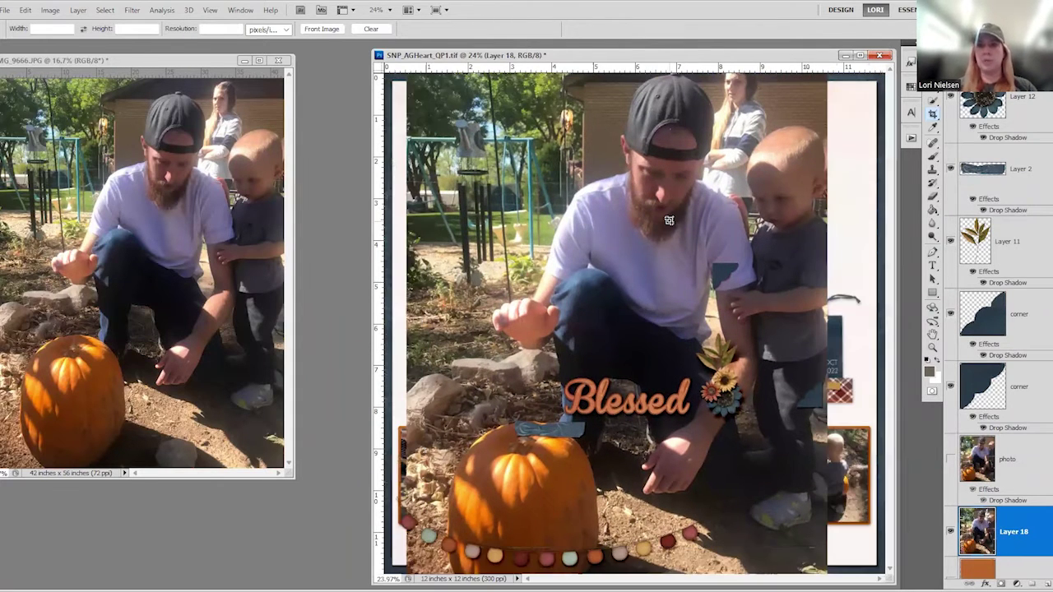
key(ctrl+z)
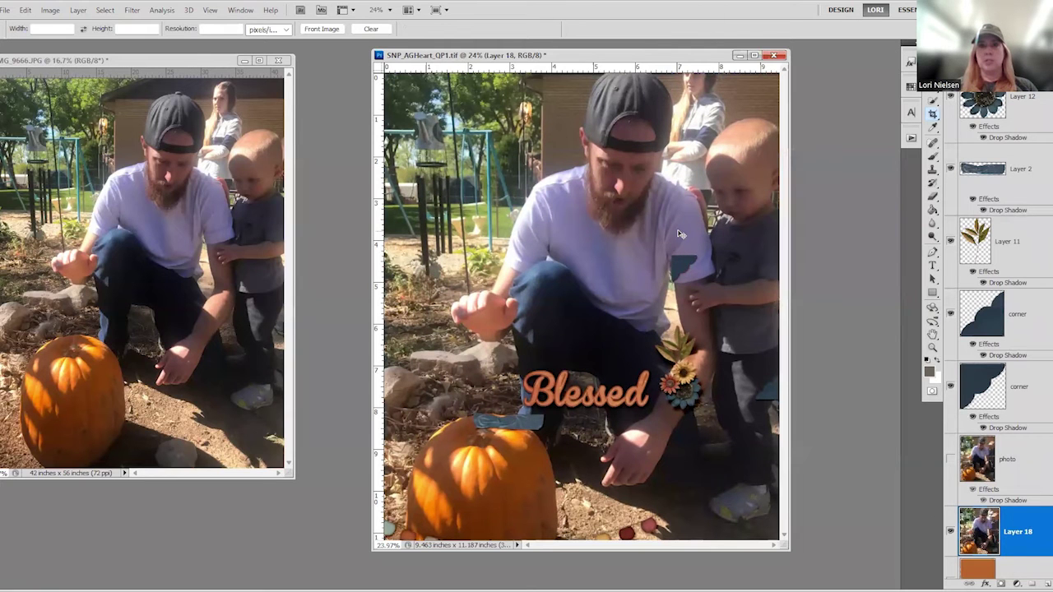
key(ctrl+z)
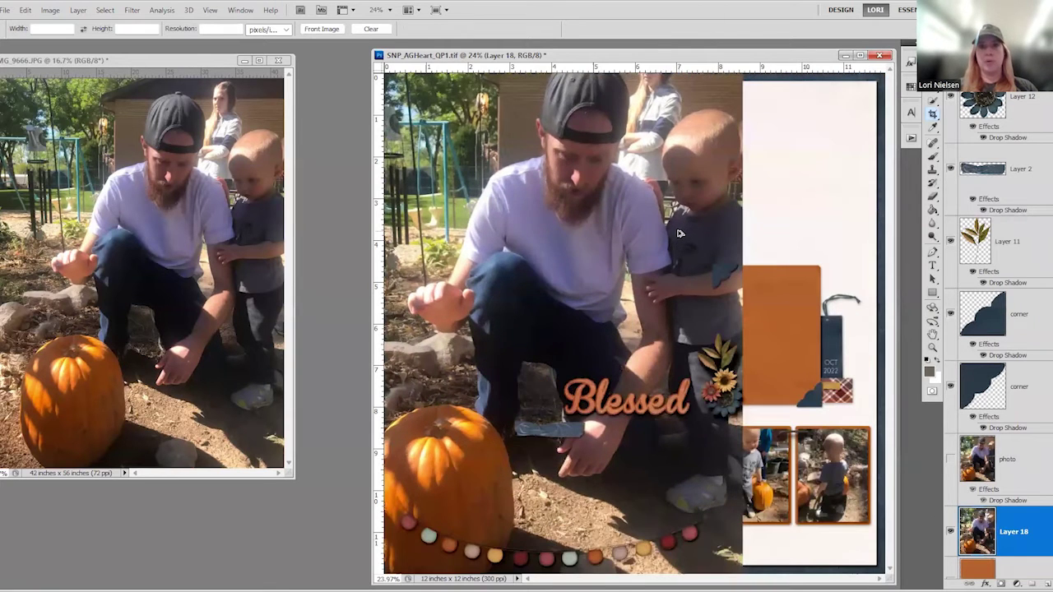
key(ctrl+alt+z)
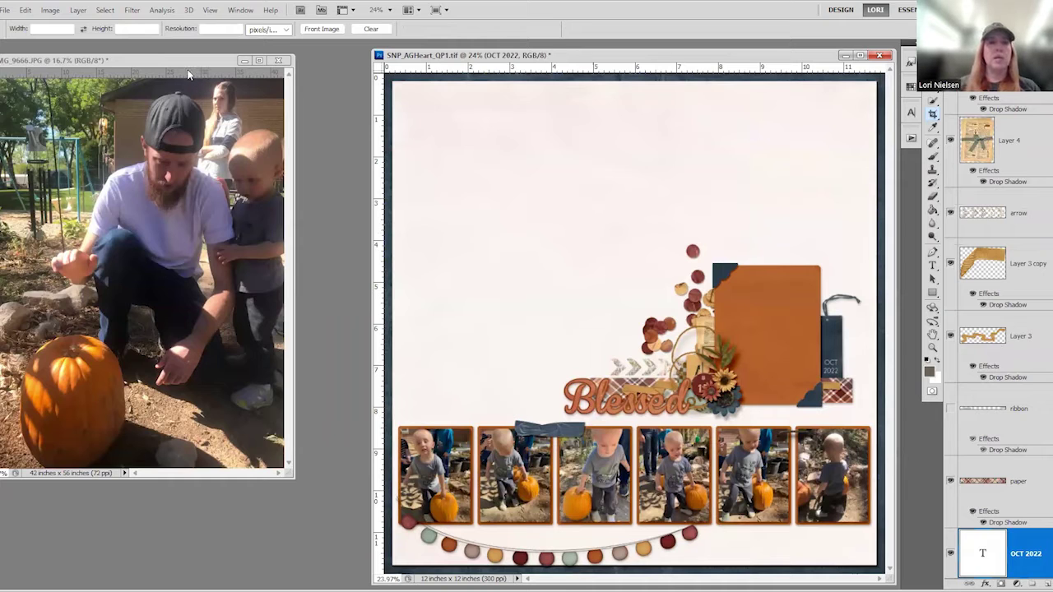
Set the Crop tool to 2.25 in wide, 3 in high and 300 pixels/inch for the IMG_9666.JPG photo
click(131, 165)
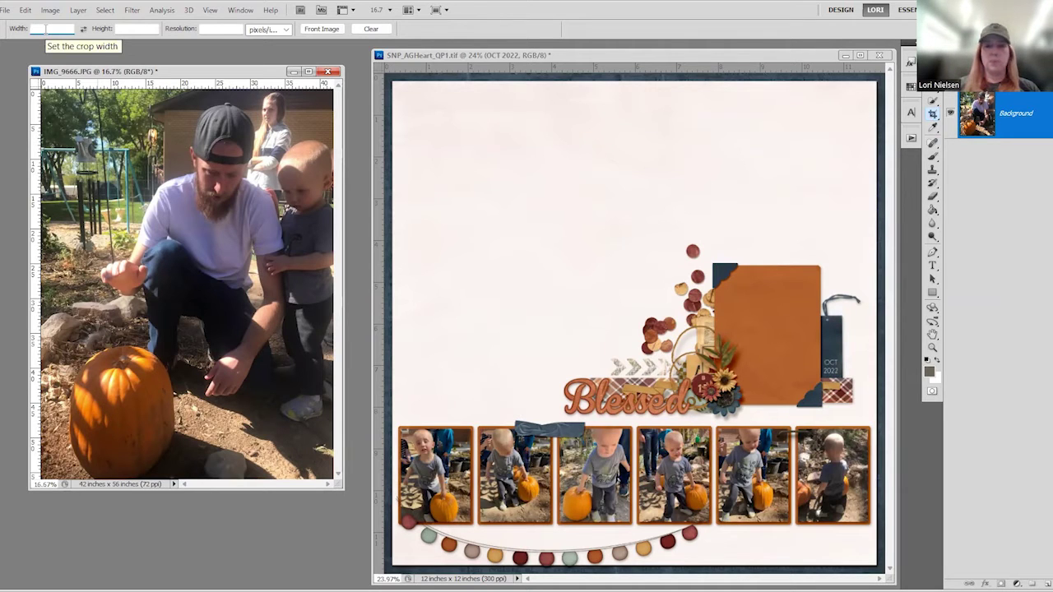
text(.25)
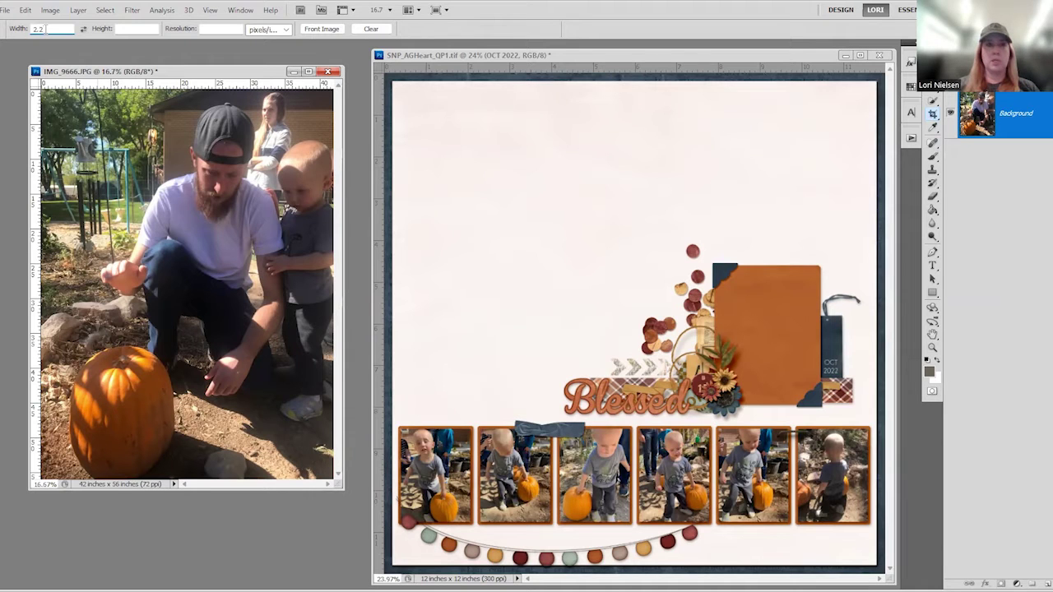
click(152, 27)
text(3)
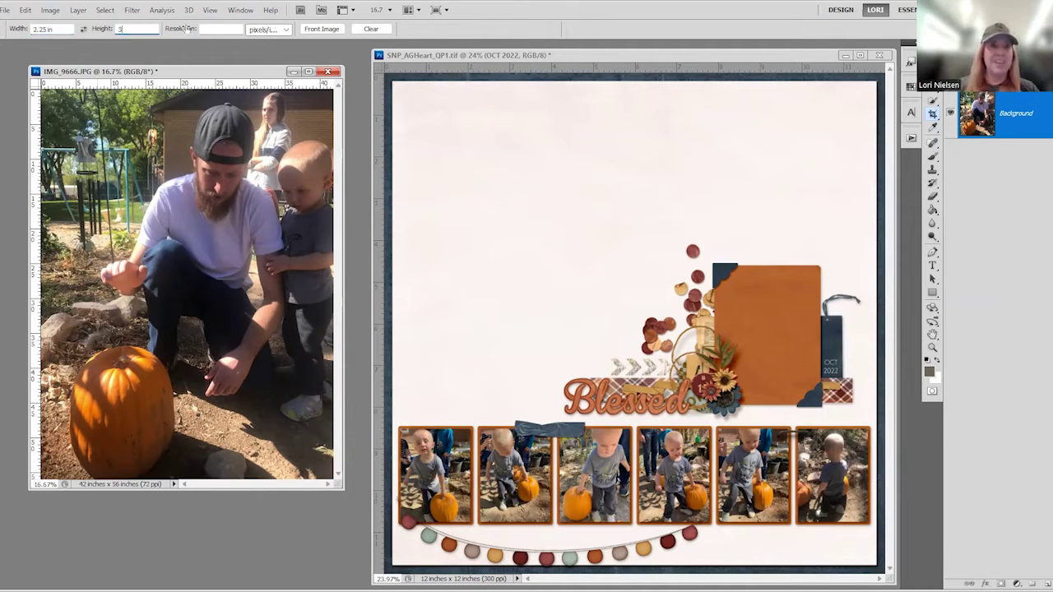
click(219, 29)
text(300)
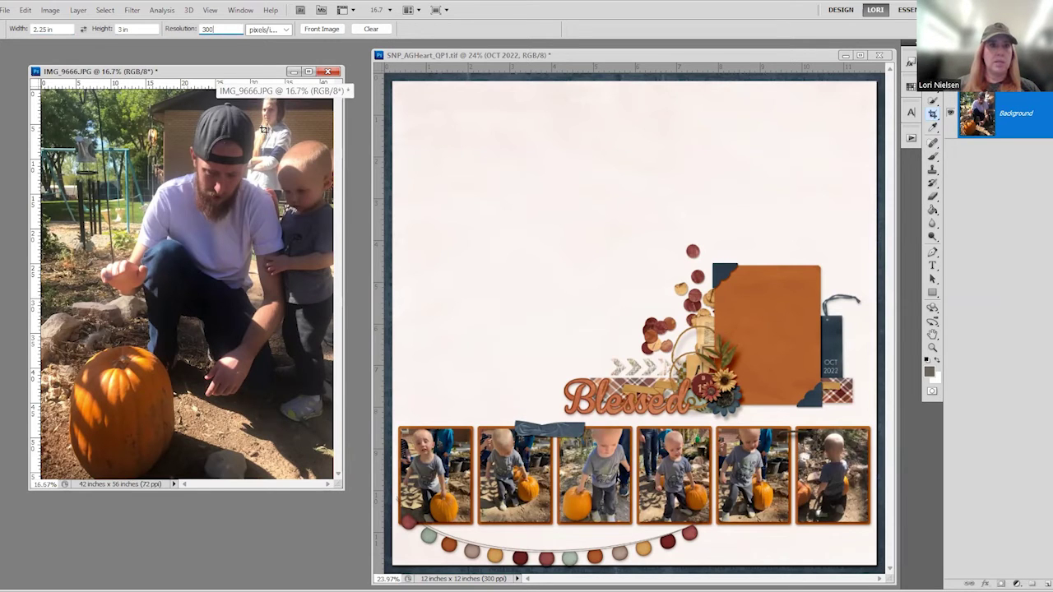
Crop the IMG_9666.JPG photo at the fixed size around the crouching man, the child and the whole pumpkin
drag(332, 105, 65, 515)
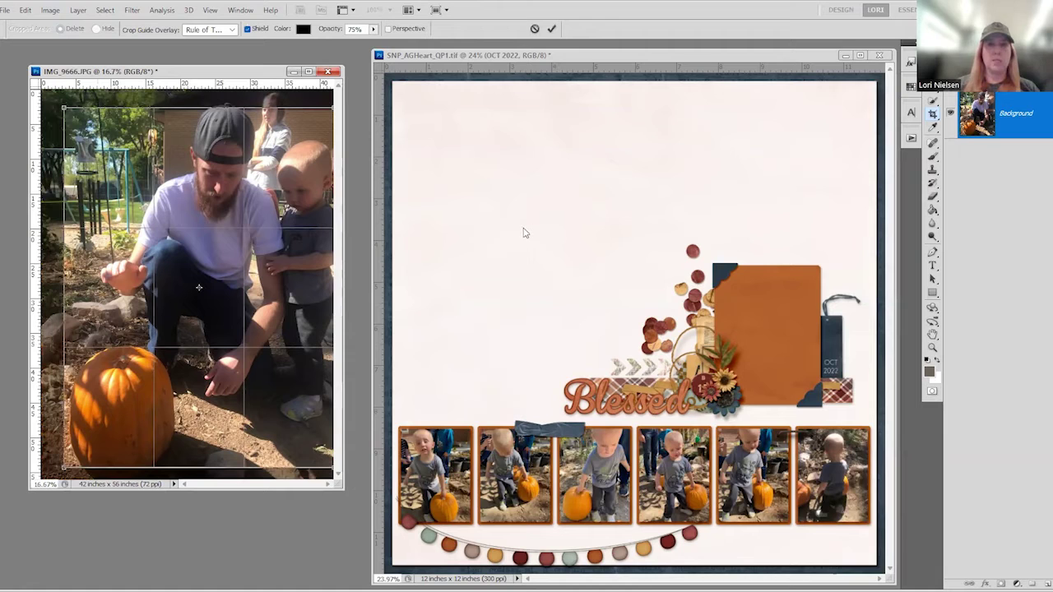
click(399, 165)
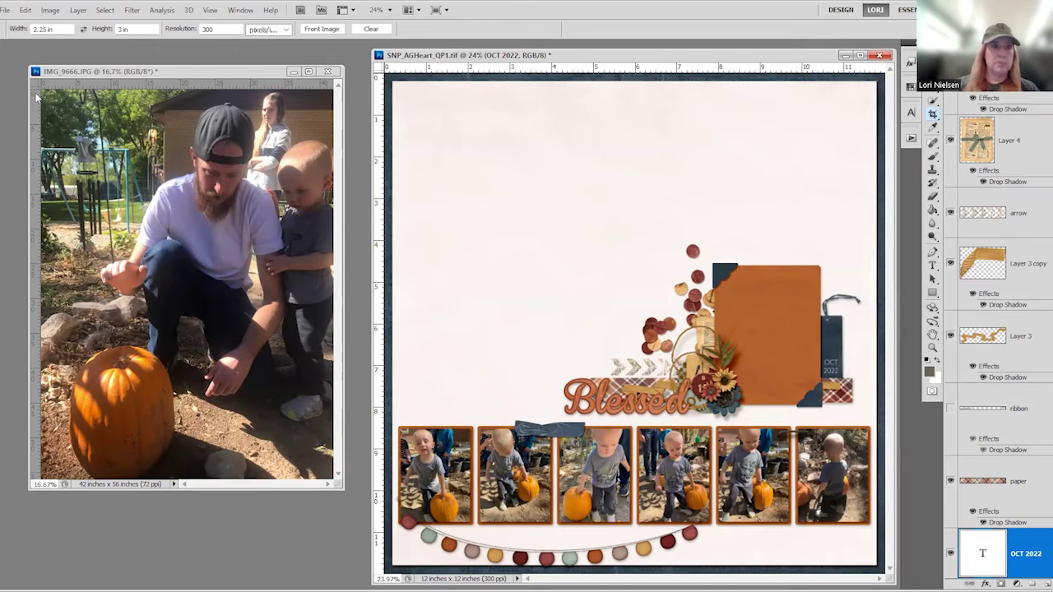
click(70, 97)
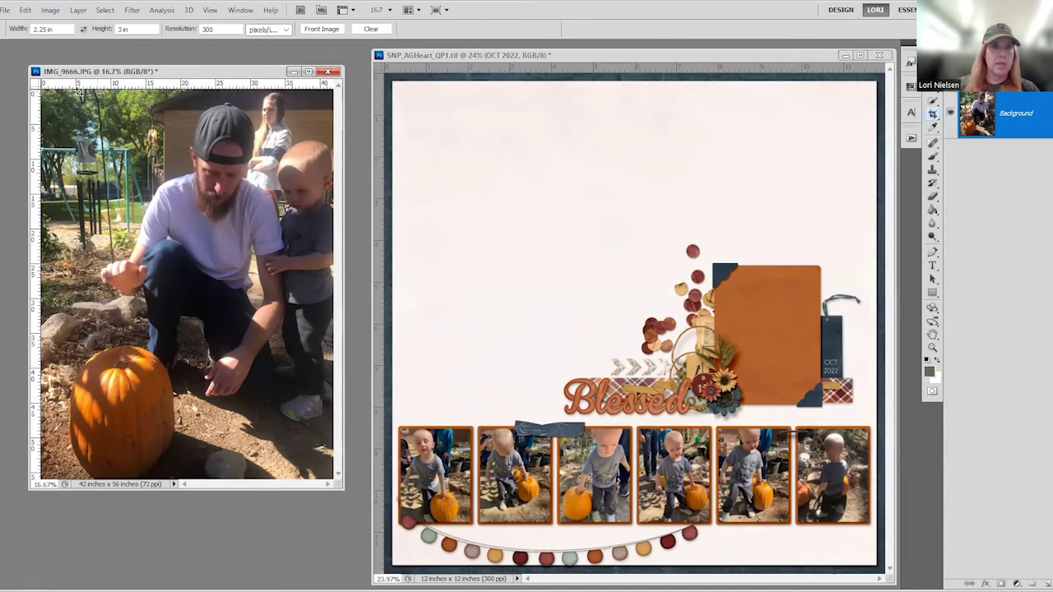
drag(70, 89, 332, 443)
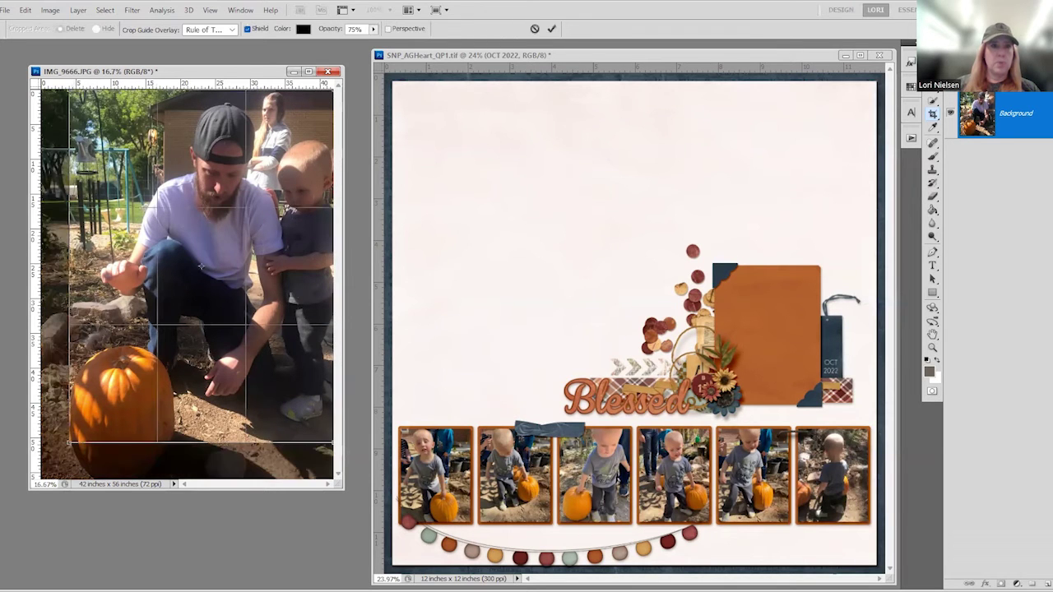
drag(250, 415, 261, 416)
drag(70, 457, 65, 466)
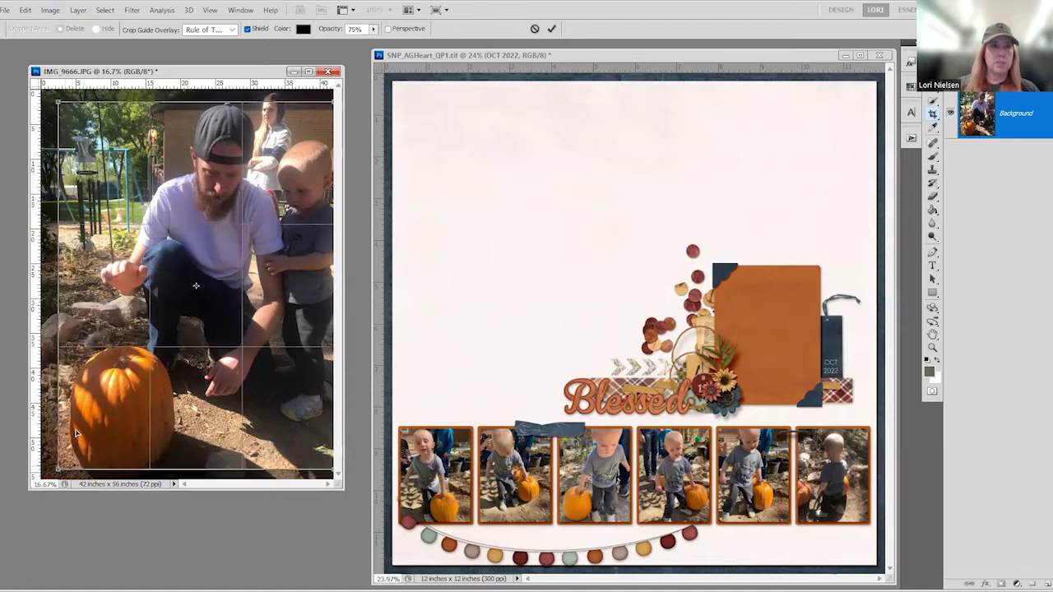
click(551, 29)
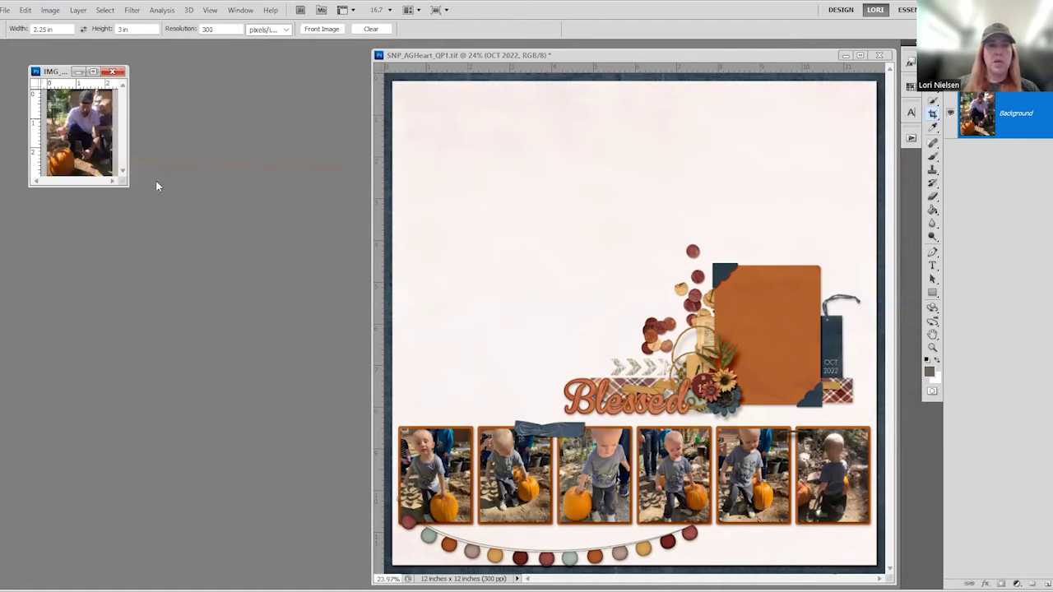
Copy the cropped photo onto the scrapbook page, stack its layer above the hidden photo layer and center it on the large orange mat
key(v)
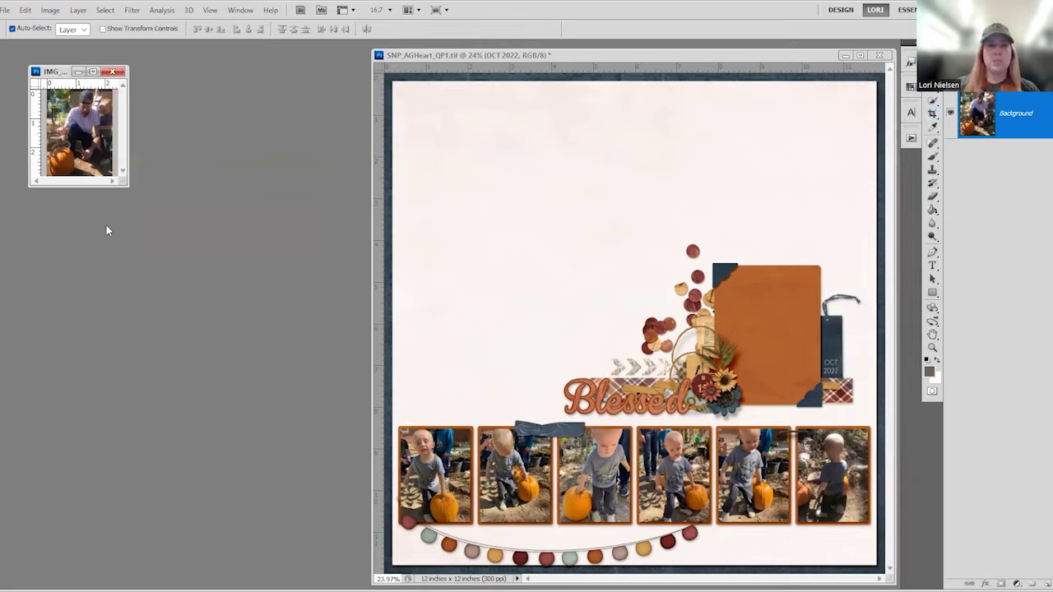
drag(78, 151, 522, 366)
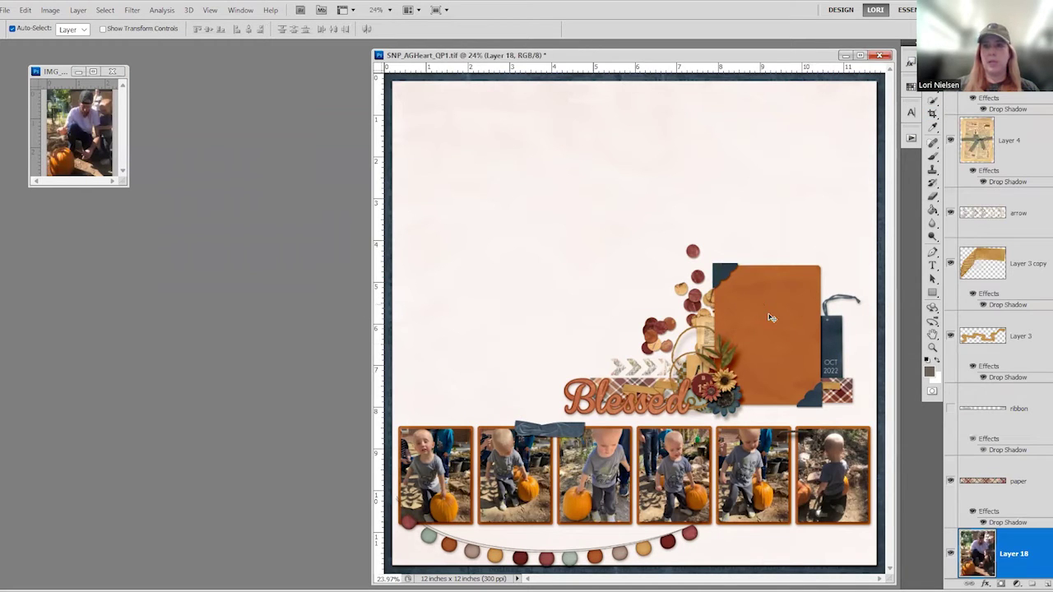
drag(1034, 564, 1009, 137)
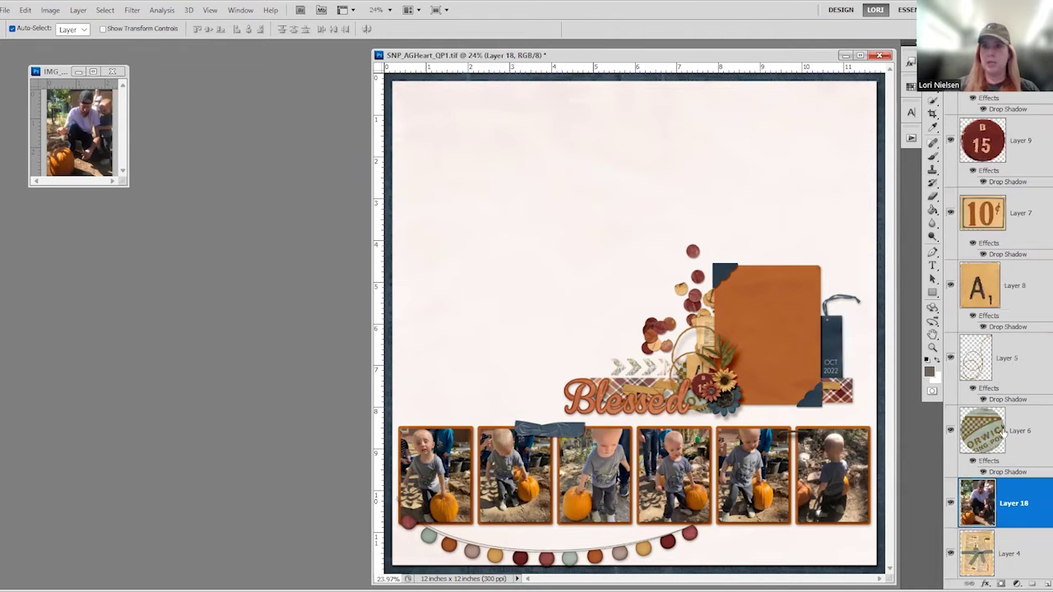
drag(1034, 108, 1046, 370)
scroll(1046, 369, up, 2)
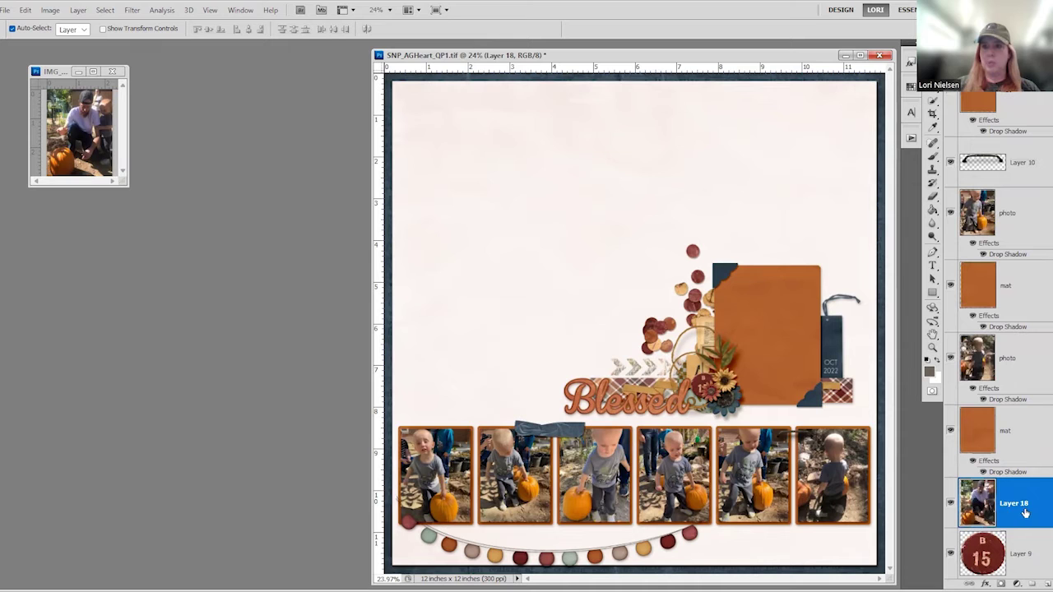
key(ctrl+shift+bracketright)
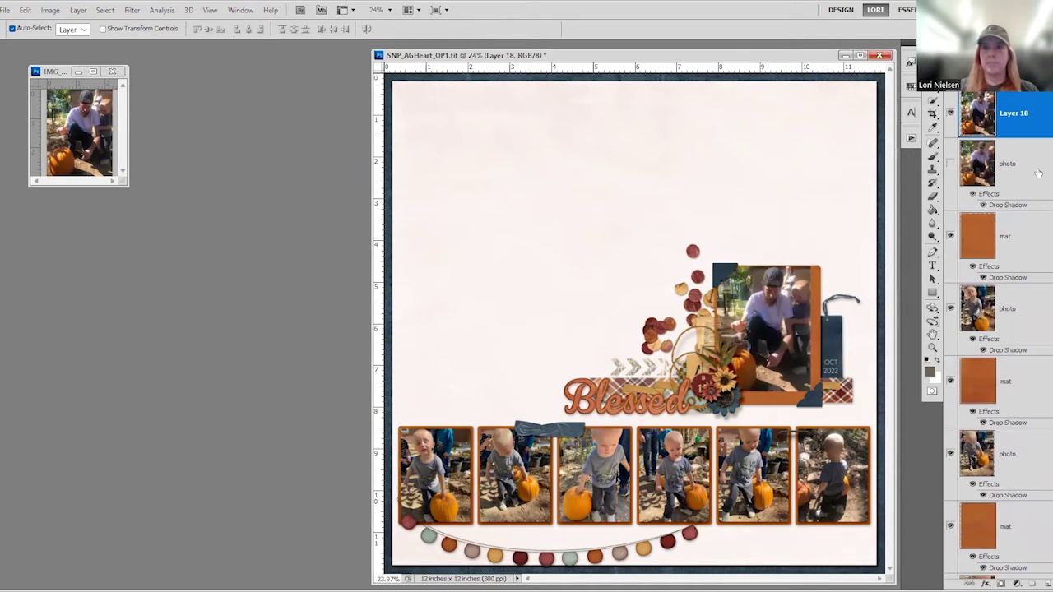
drag(784, 321, 788, 327)
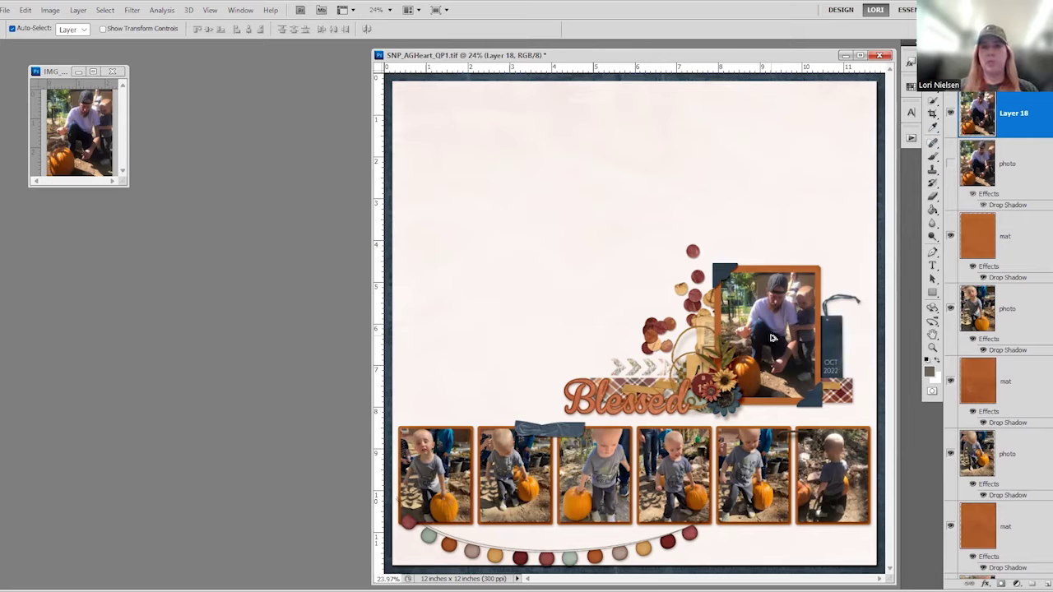
Send the cropped photo's layer back behind the large orange mat and delete it from the page
key(ctrl+bracketleft)
key(ctrl+bracketleft)
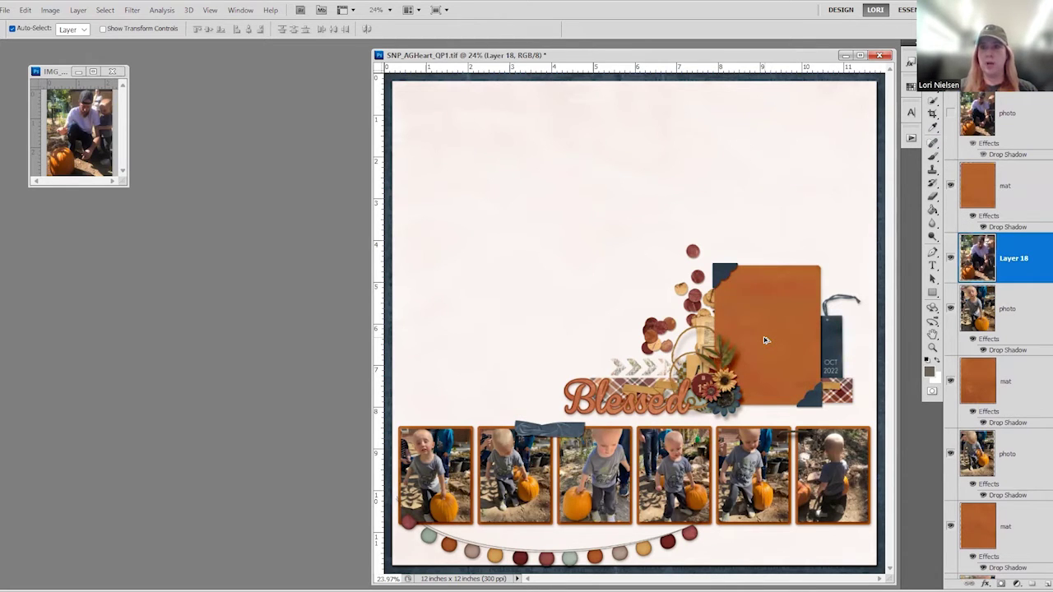
key(ctrl+bracketleft)
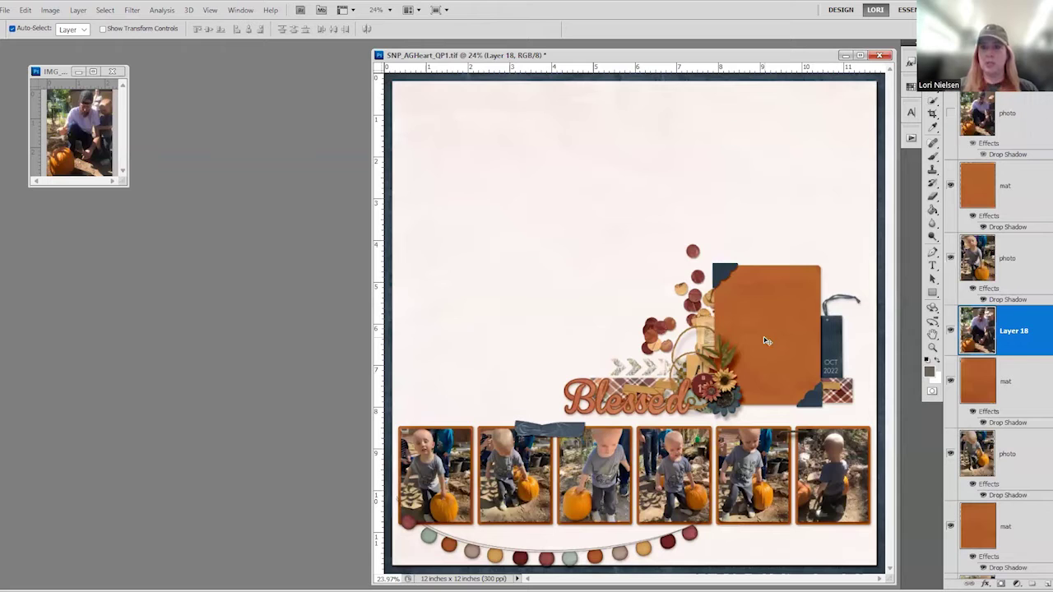
key(Delete)
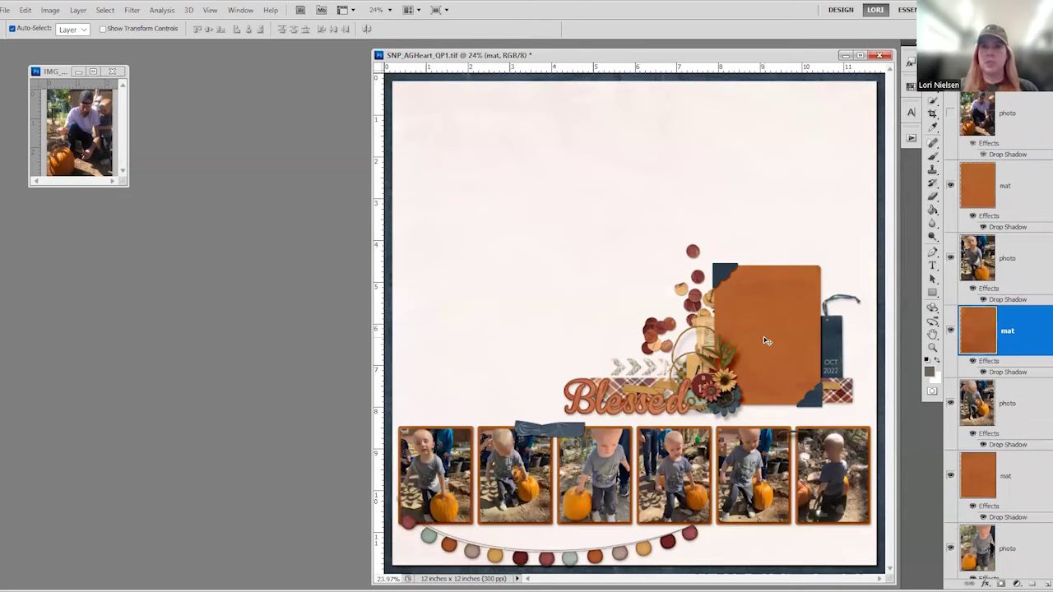
Revert IMG_9666.JPG to its uncropped state and copy the full photo onto the scrapbook page
click(112, 181)
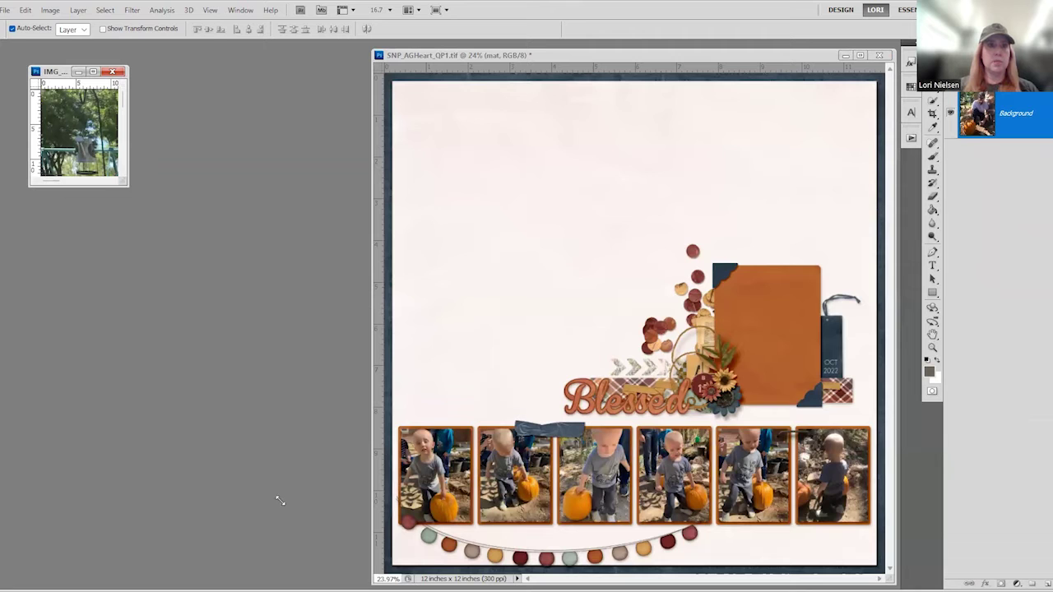
drag(127, 184, 341, 578)
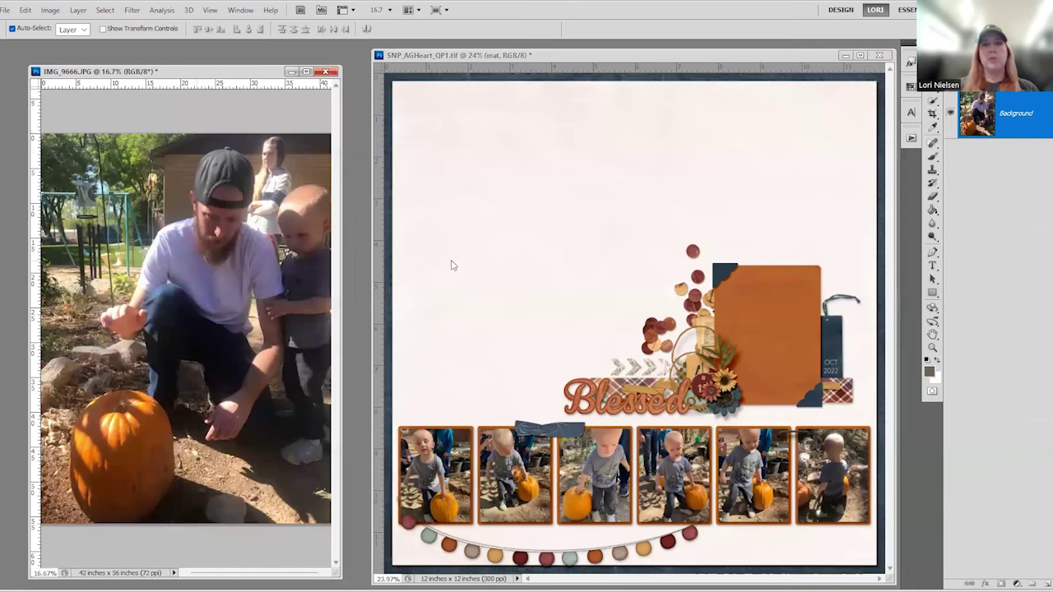
drag(230, 308, 677, 197)
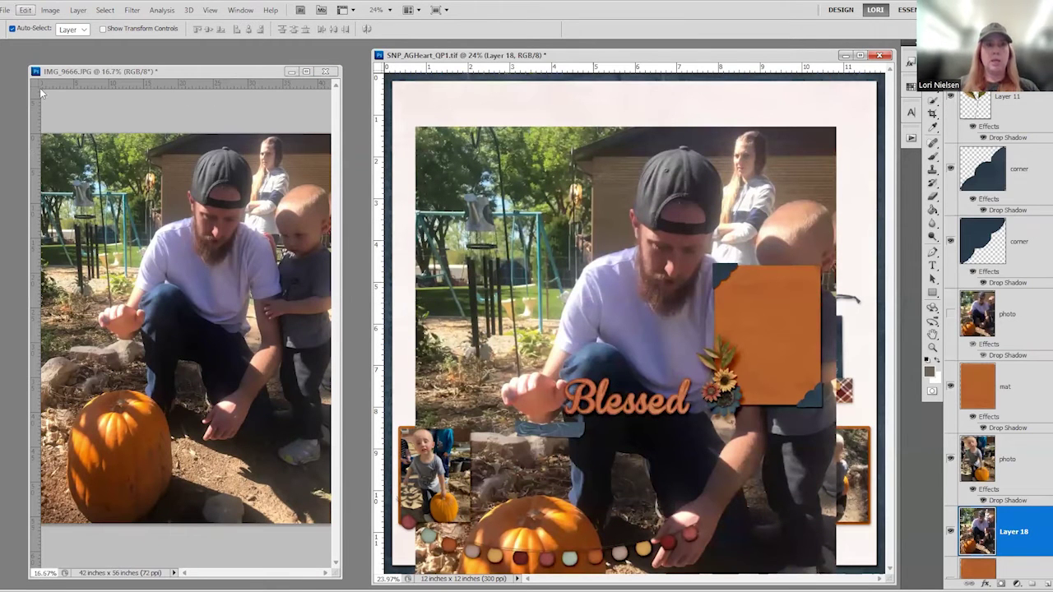
Scale the placed photo proportionally to 24.73% with Free Transform and move it over the large orange mat, in front of the other elements
click(59, 282)
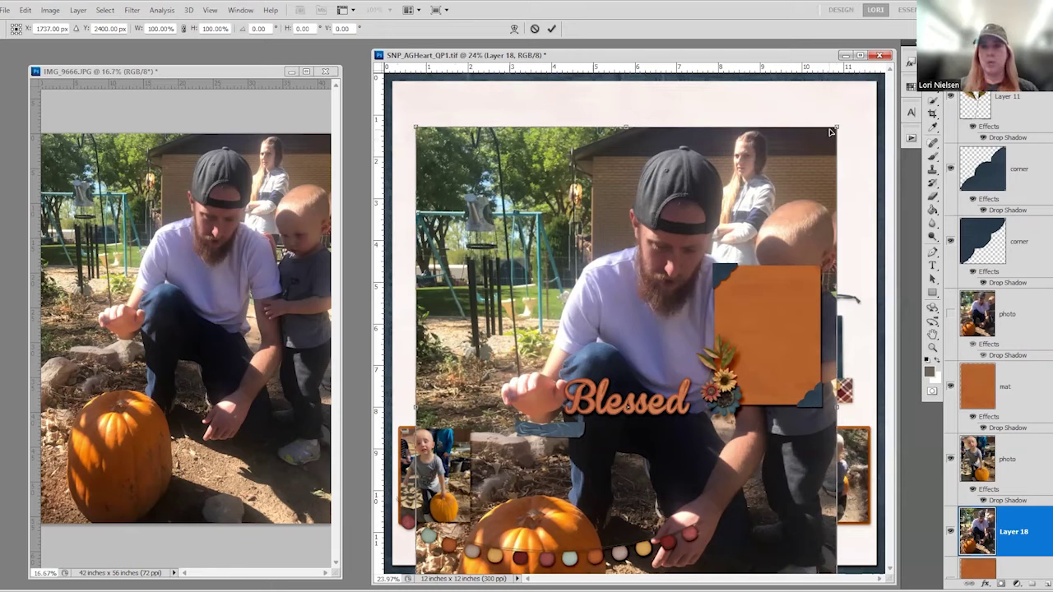
drag(836, 127, 629, 356)
drag(565, 364, 629, 121)
drag(696, 113, 613, 248)
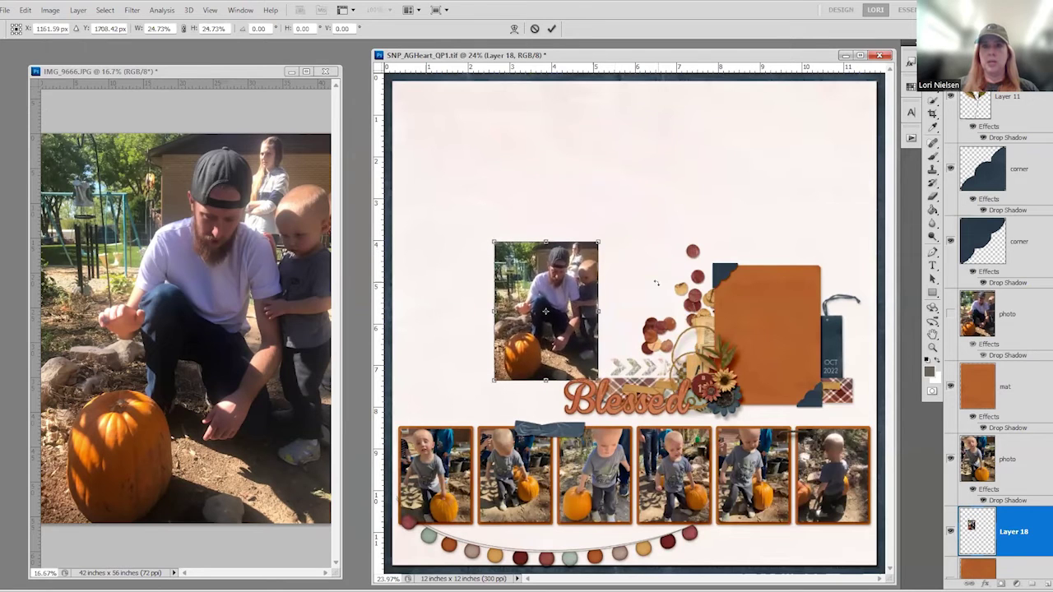
click(552, 28)
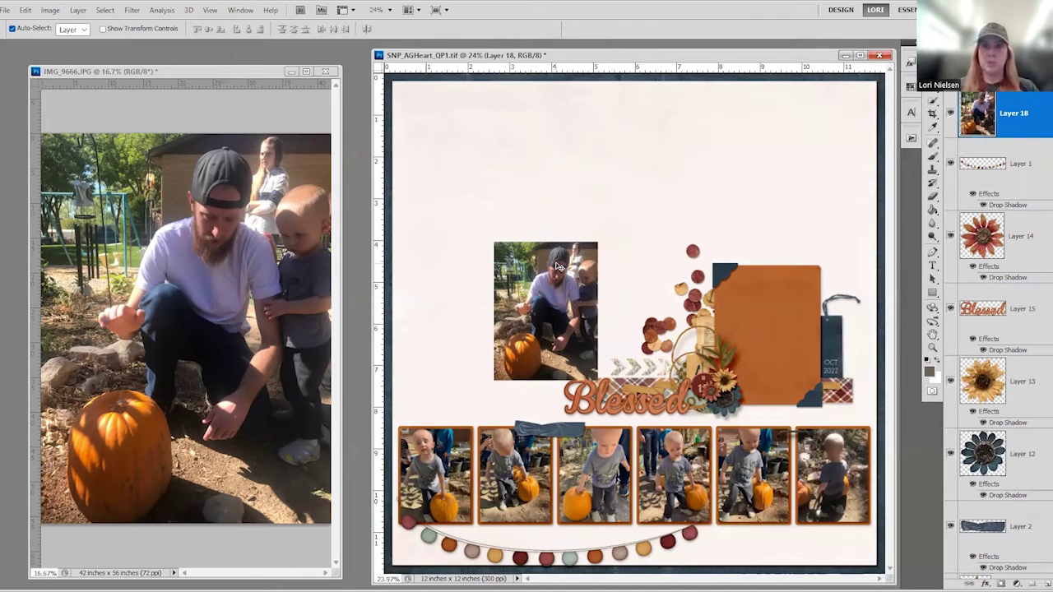
drag(557, 266, 777, 305)
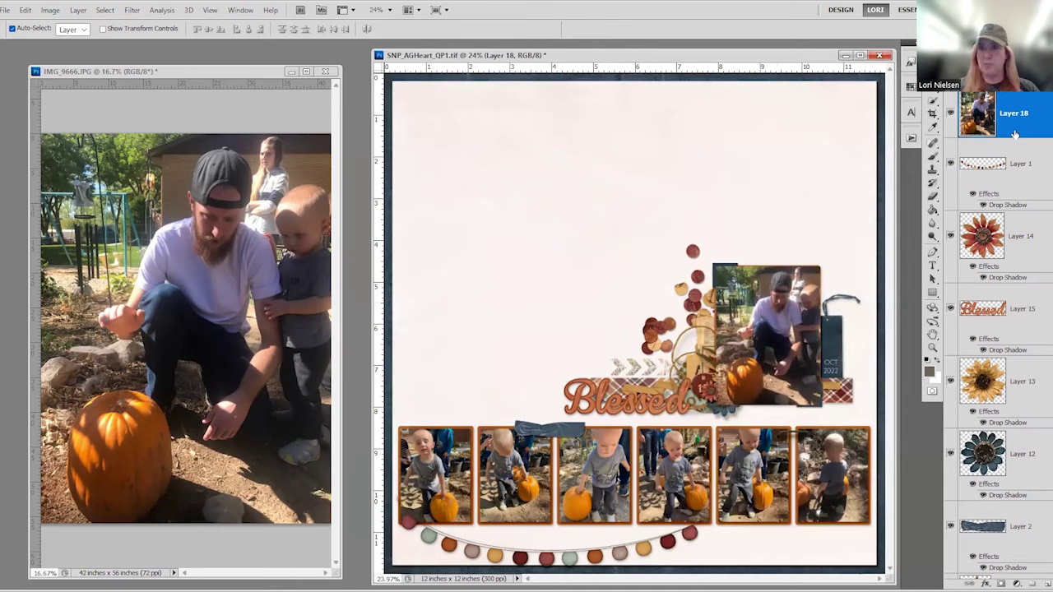
Move the photo's layer directly above the large orange mat's layer and fit the photo centrally on the mat at 89.56% scale
drag(1018, 146, 1028, 510)
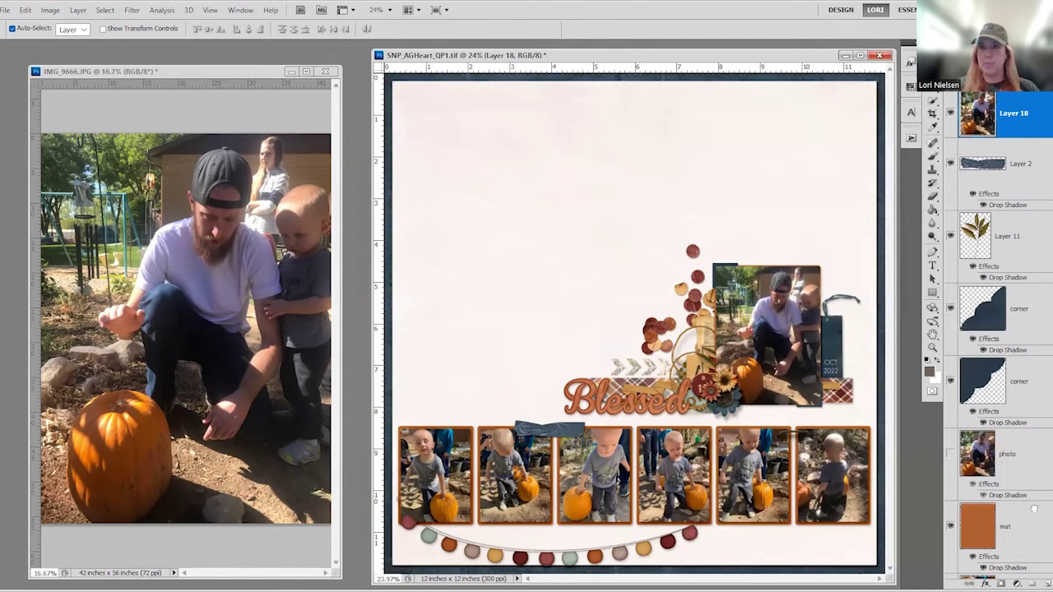
drag(928, 448, 987, 503)
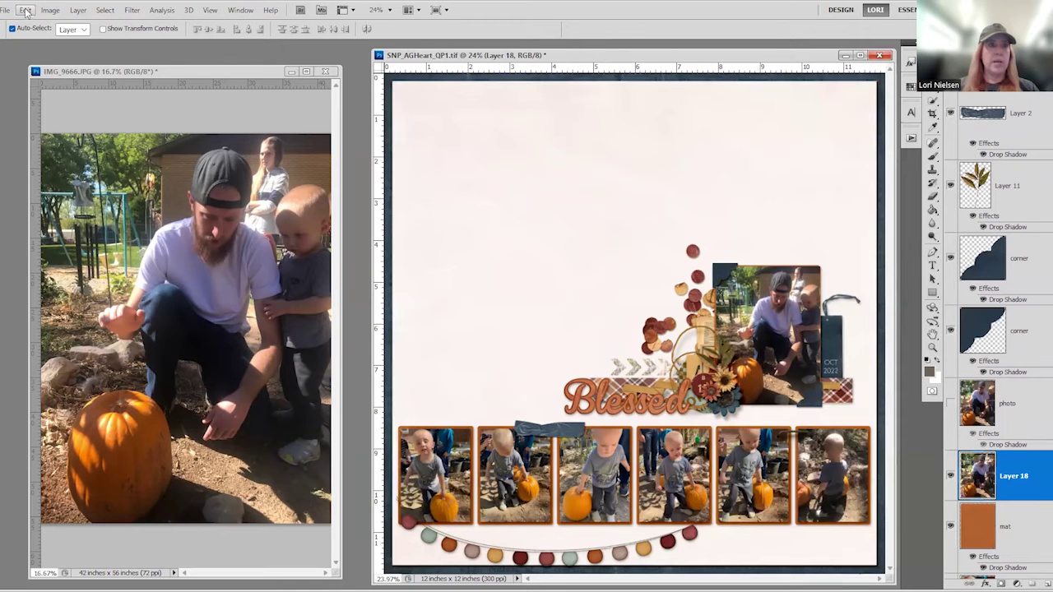
click(40, 287)
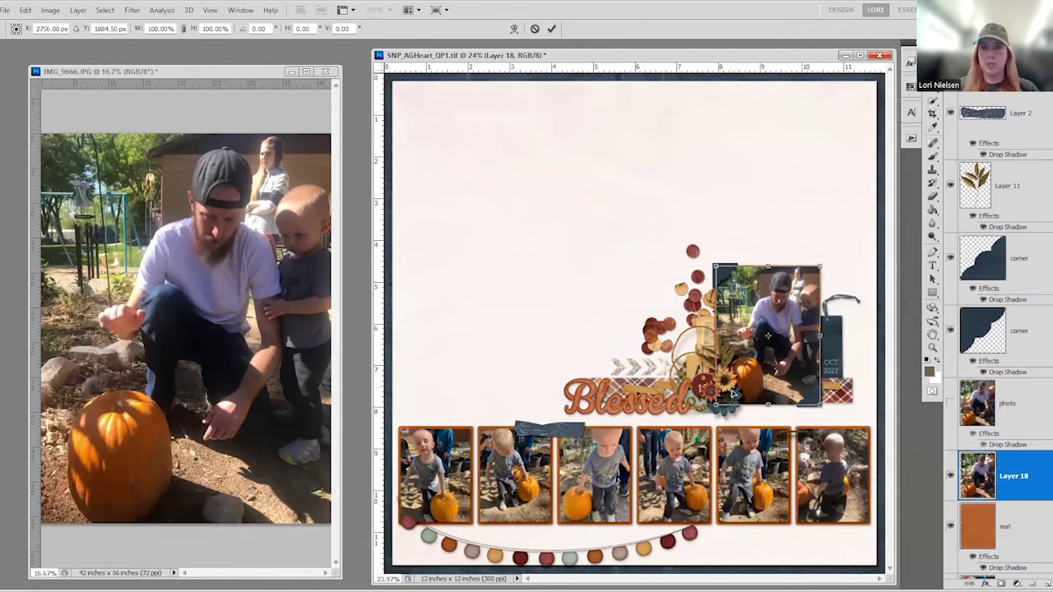
drag(723, 405, 730, 391)
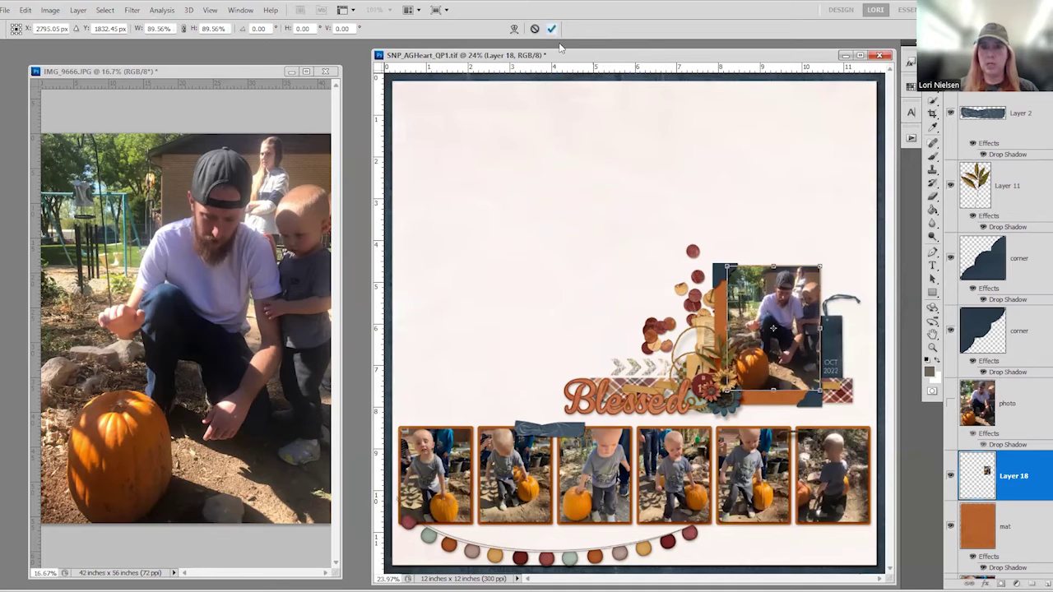
key(Return)
drag(780, 306, 774, 312)
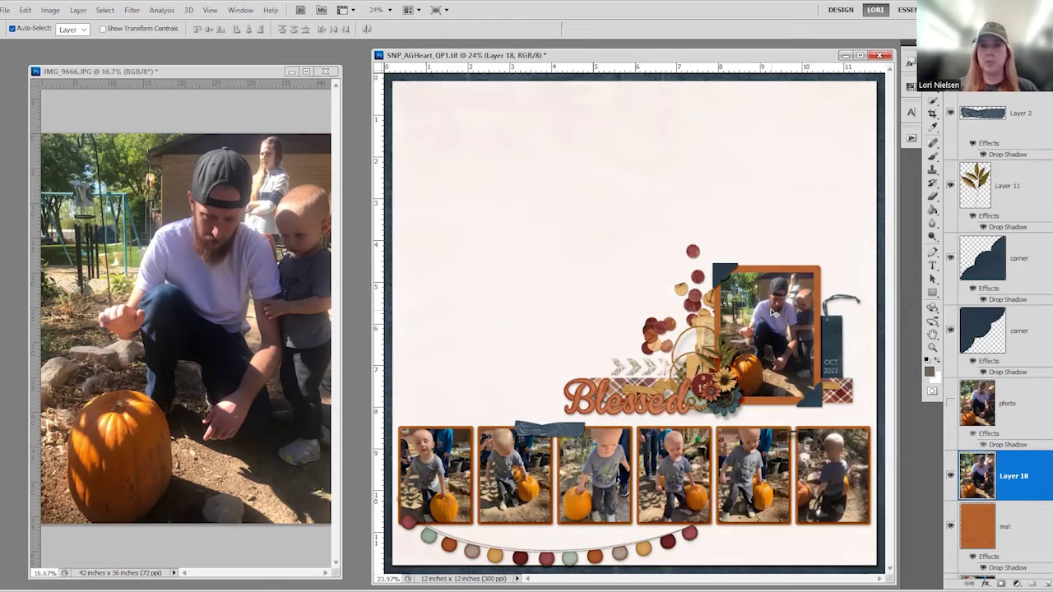
Undo the photo's repositioning, resizing, restacking and placement, back to the page with the empty orange mat
key(ctrl+alt+g)
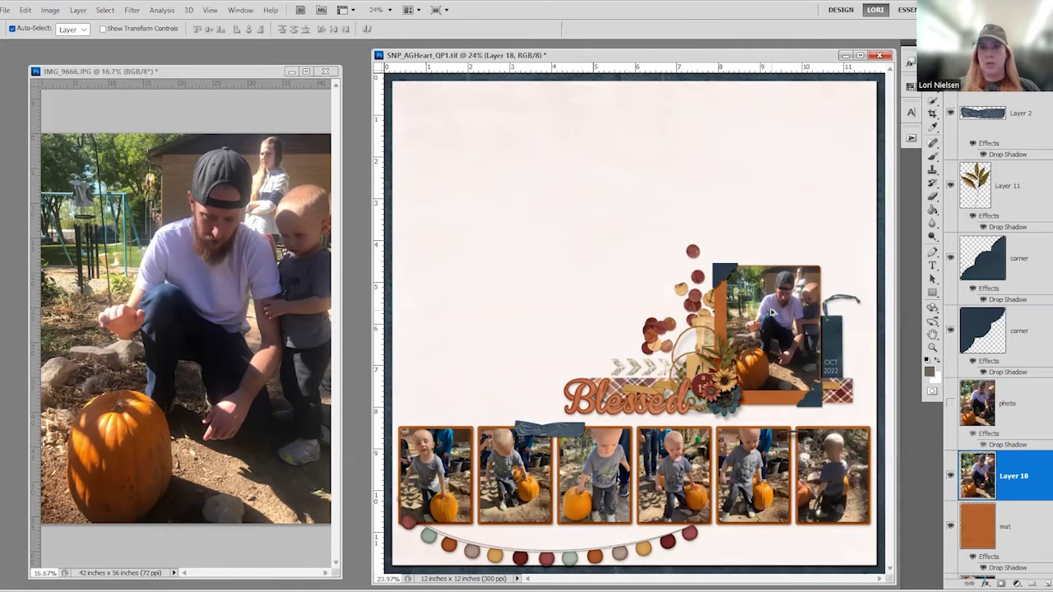
key(ctrl+alt+z)
key(ctrl+alt+z)
key(ctrl+alt+z)
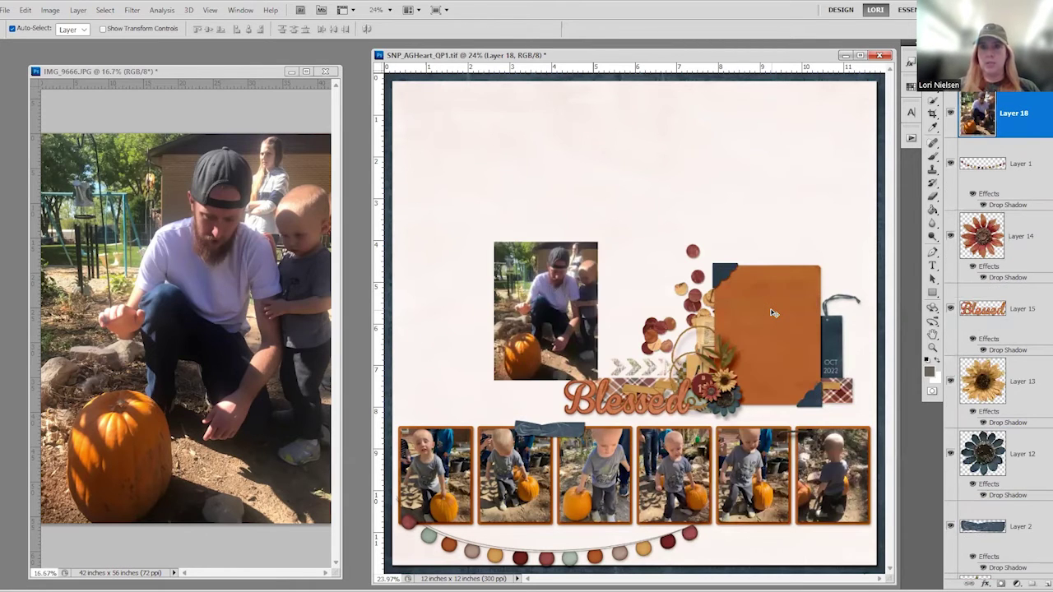
key(ctrl+alt+z)
key(ctrl+alt+z)
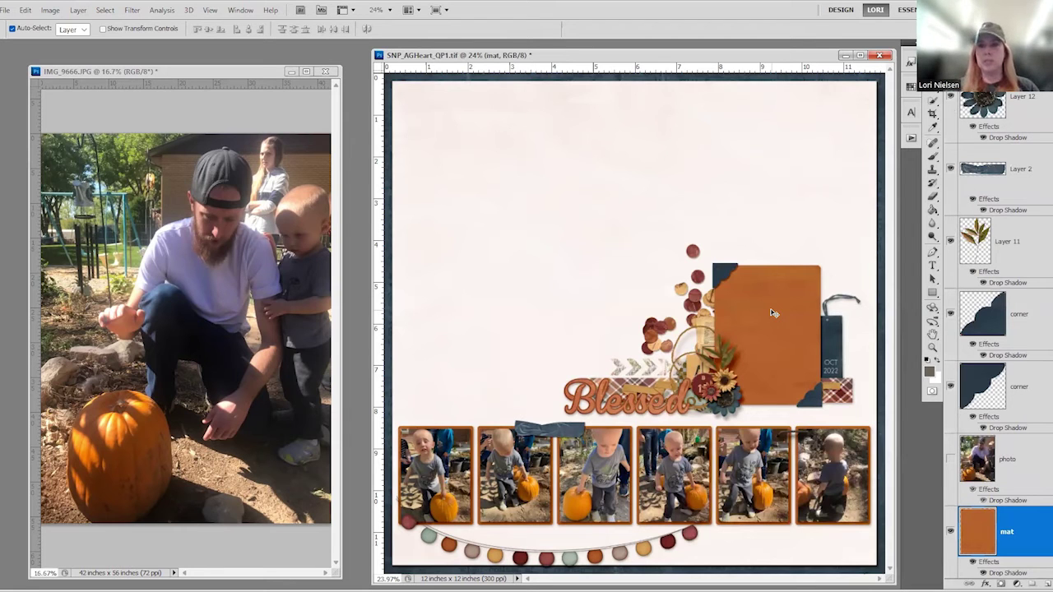
Copy the full IMG_9666.JPG photo onto the scrapbook page and scale it proportionally to 32.53% with Free Transform
drag(203, 294, 642, 271)
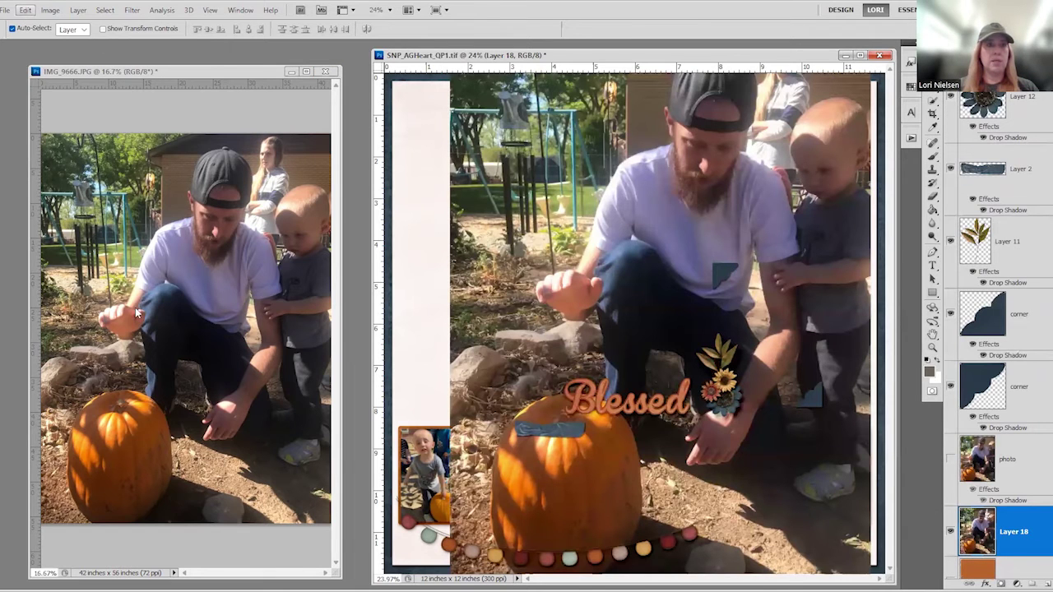
click(25, 9)
mouse_move(56, 298)
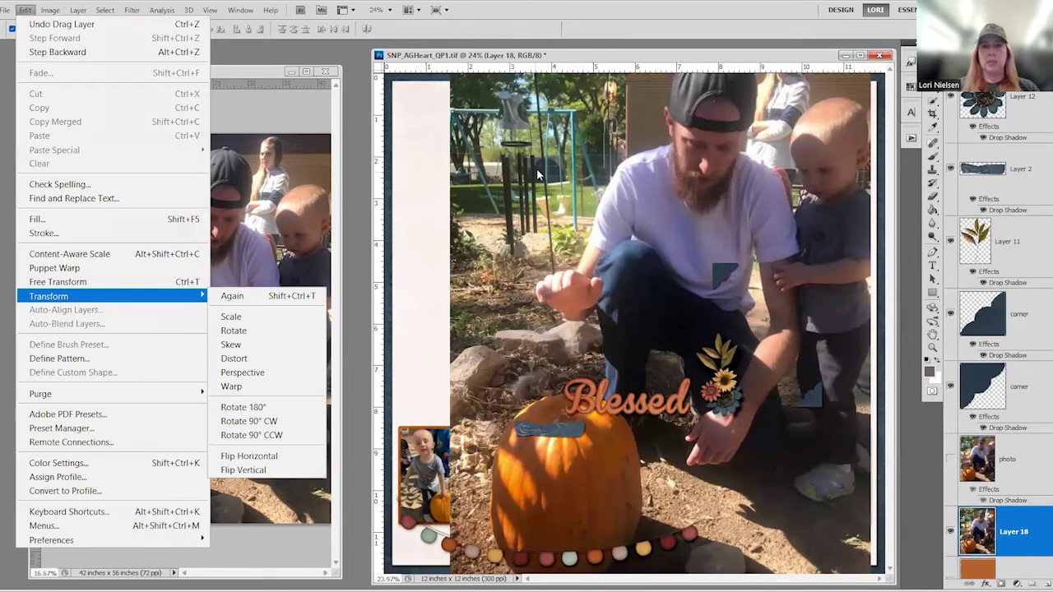
click(235, 297)
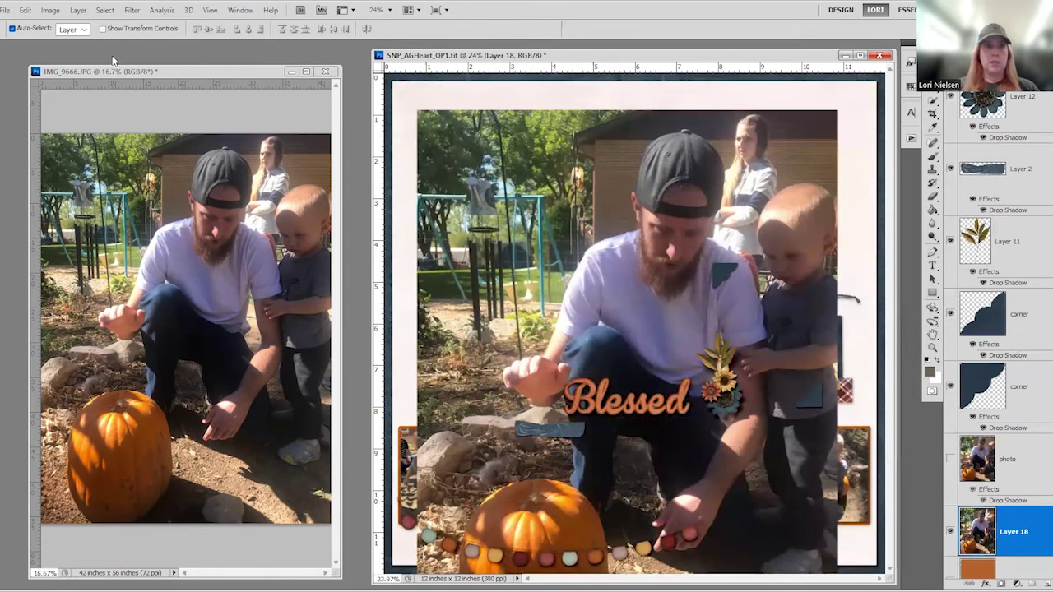
key(ctrl+c)
key(ctrl+t)
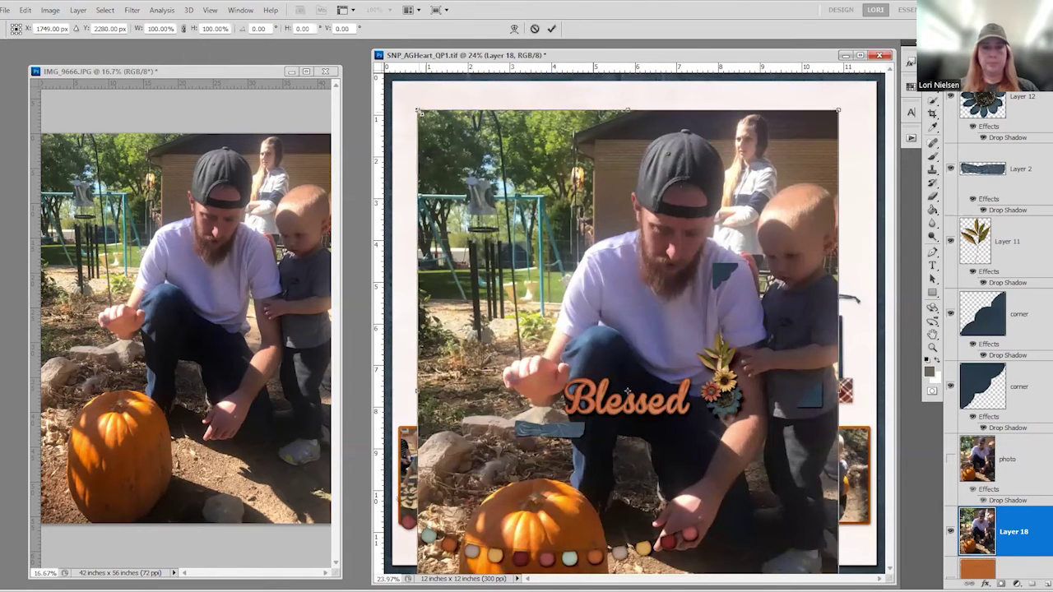
drag(418, 110, 598, 190)
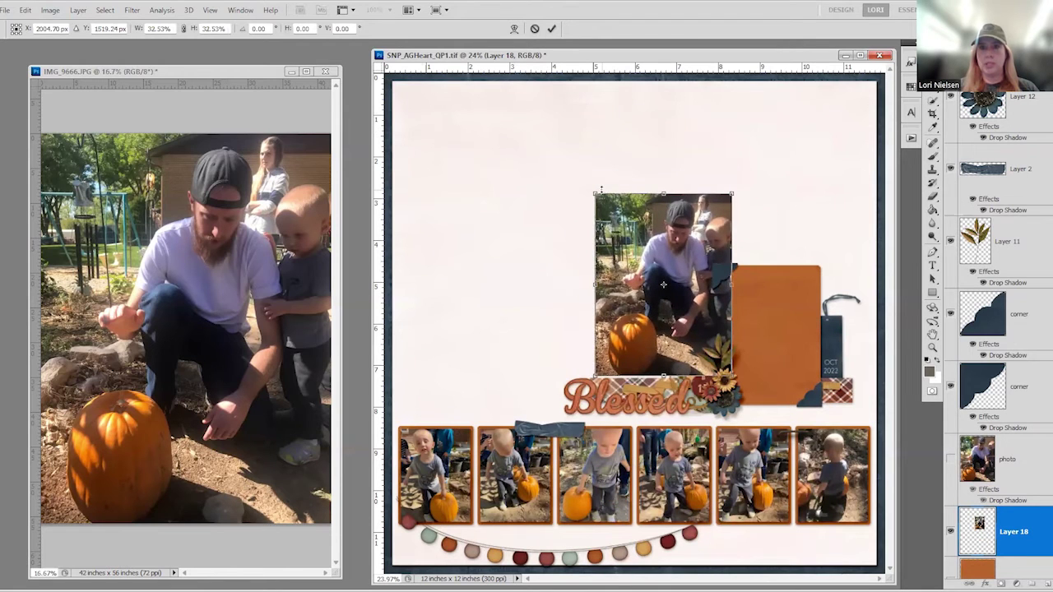
click(554, 30)
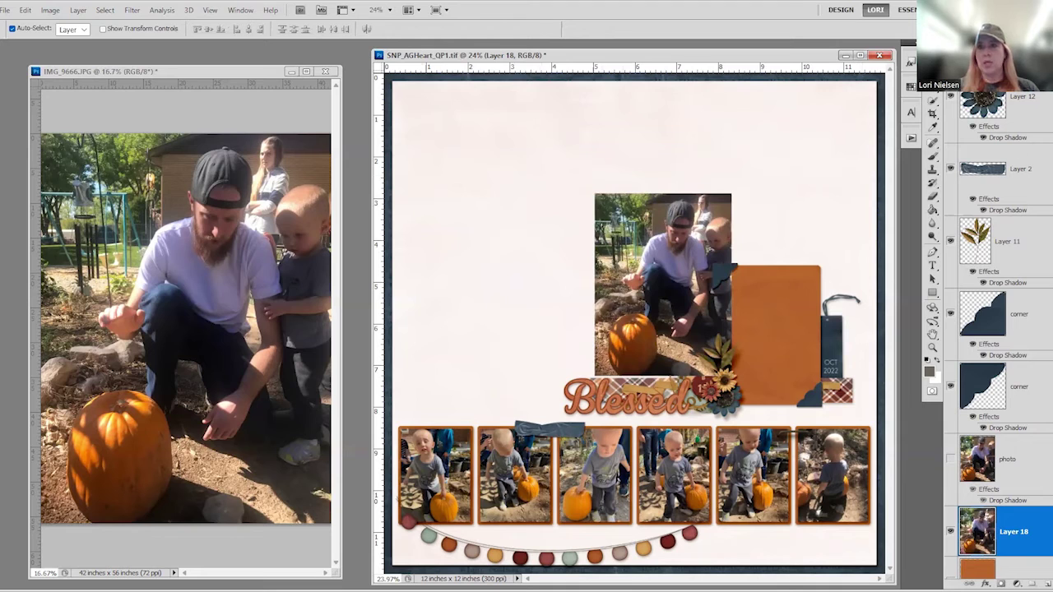
Trim a narrow vertical strip off the placed photo's left edge using a rectangular marquee selection, and deselect
key(m)
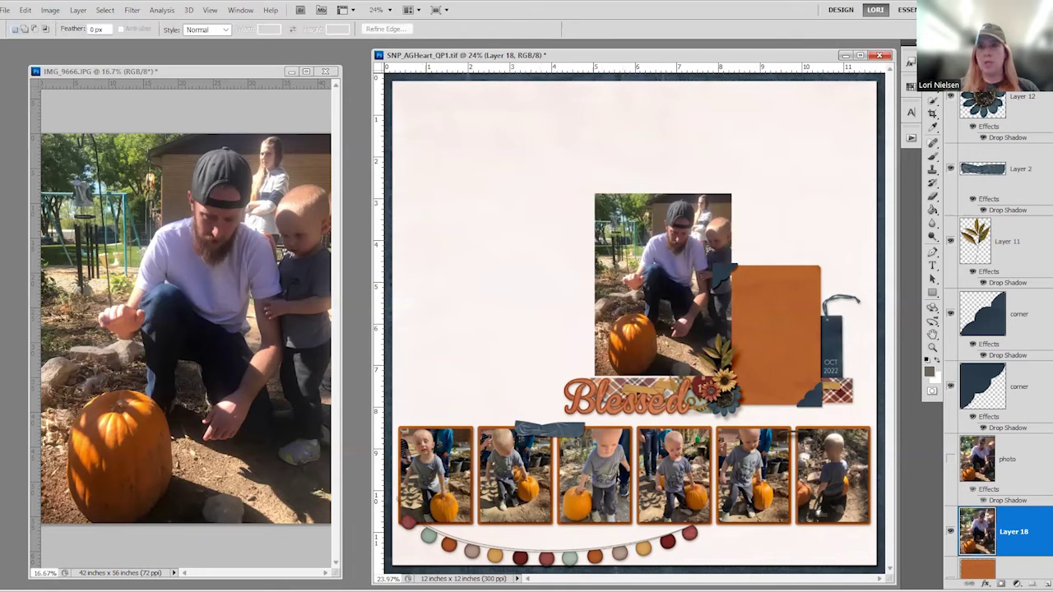
right_click(932, 99)
click(983, 74)
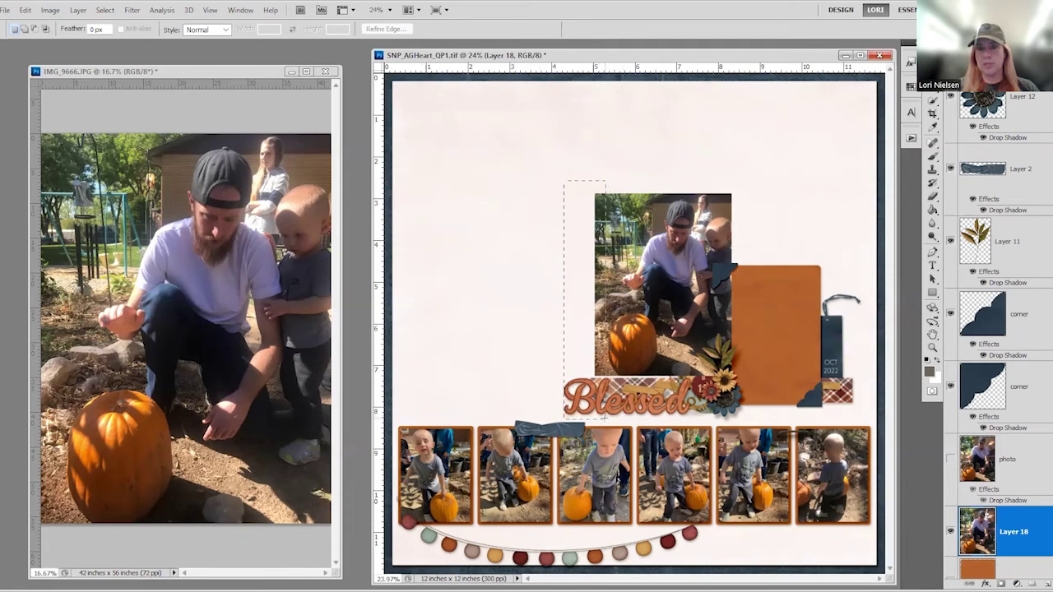
drag(606, 422, 606, 421)
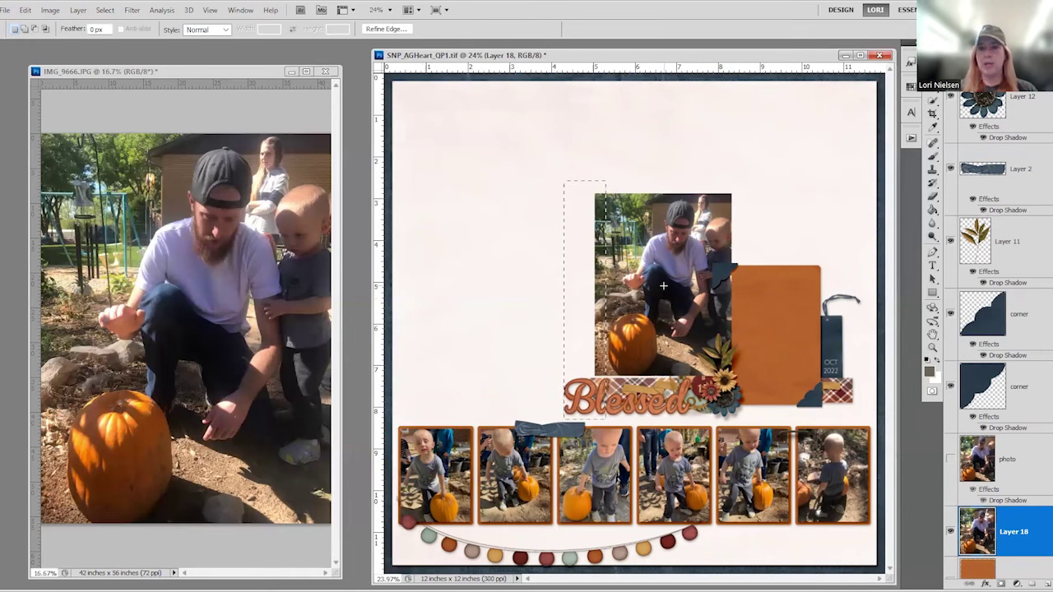
key(Delete)
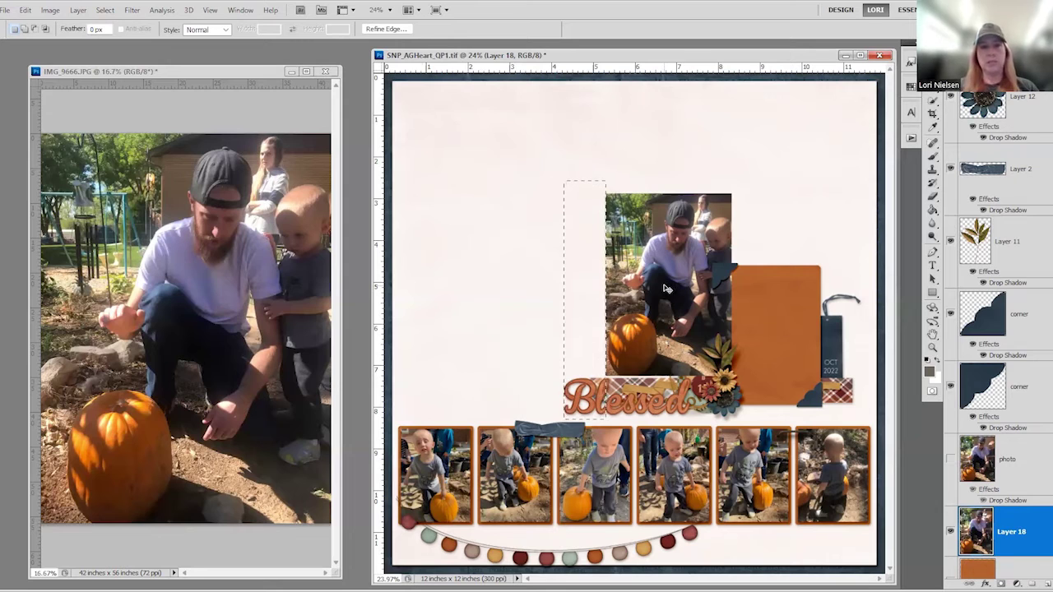
key(ctrl+d)
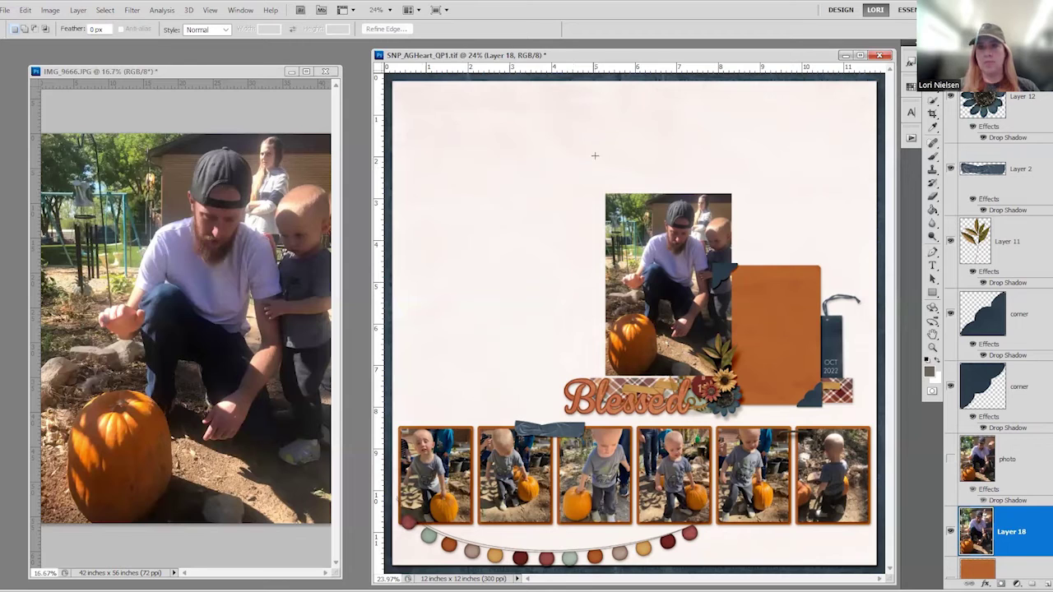
Trim a thin horizontal strip off the placed photo's top edge using a rectangular marquee selection, and deselect
drag(655, 194, 751, 205)
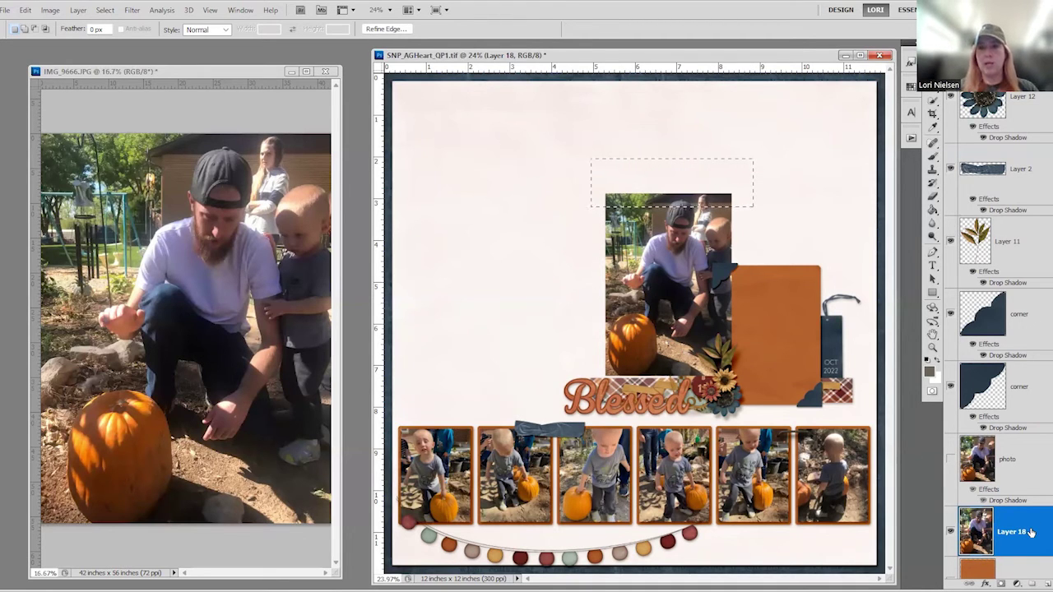
key(Delete)
key(ctrl+d)
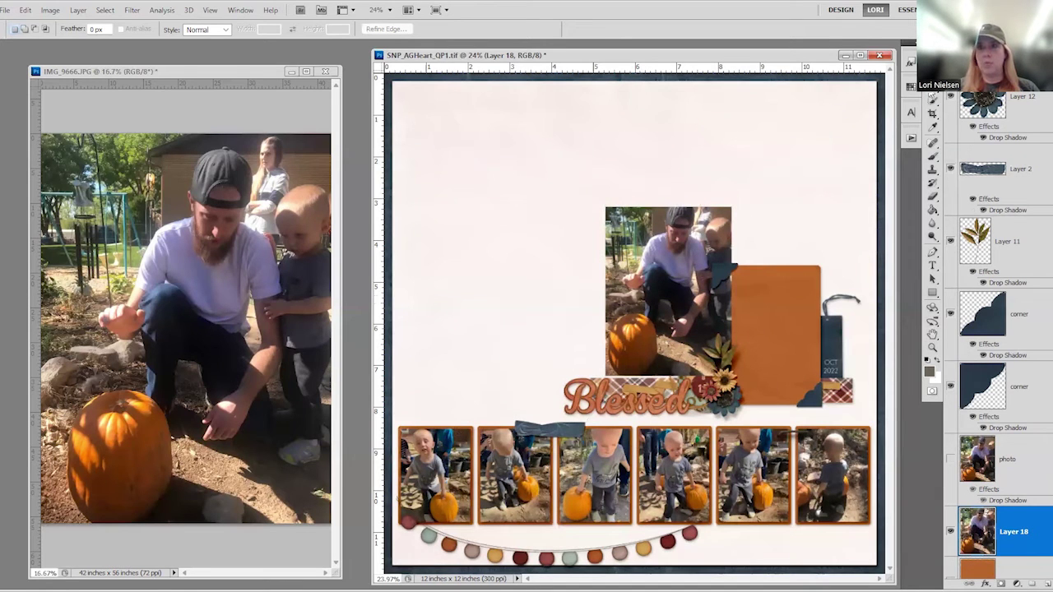
Move the trimmed photo over the large orange mat and scale it proportionally to 77.16% to fit inside the mat's edges
key(v)
drag(688, 249, 773, 274)
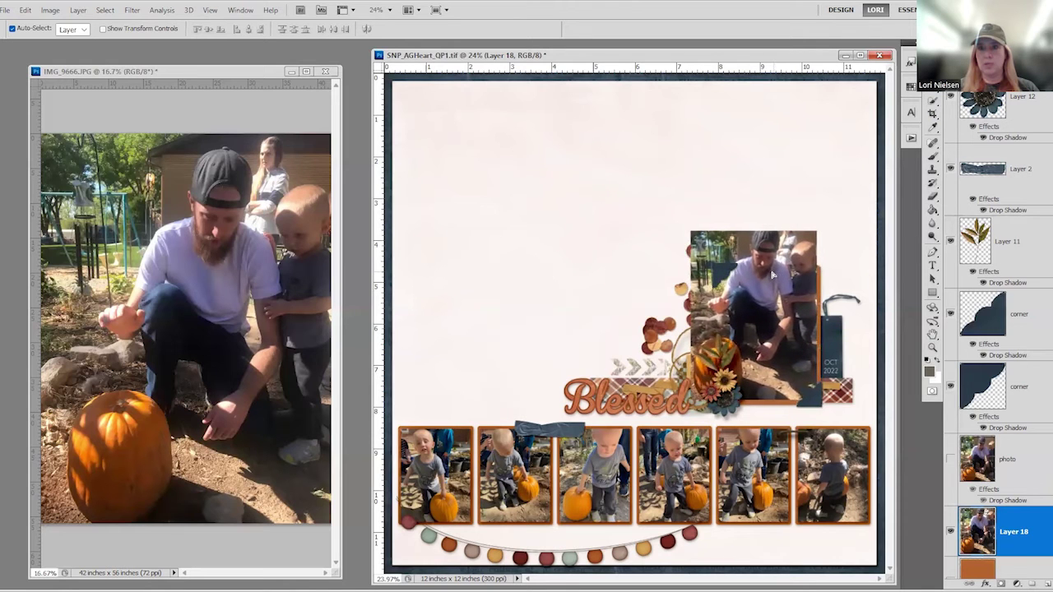
click(57, 13)
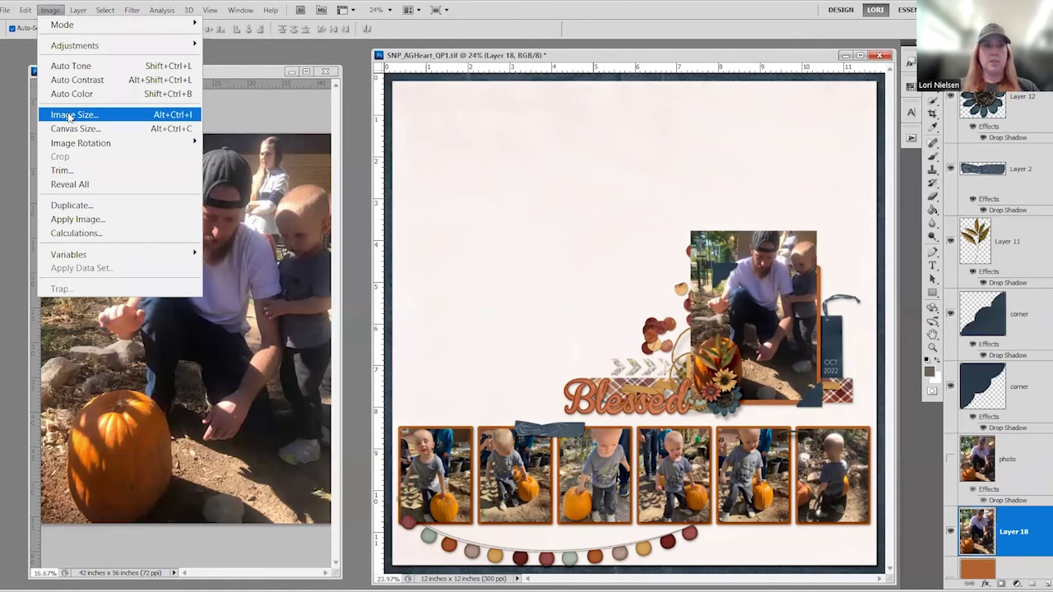
click(27, 16)
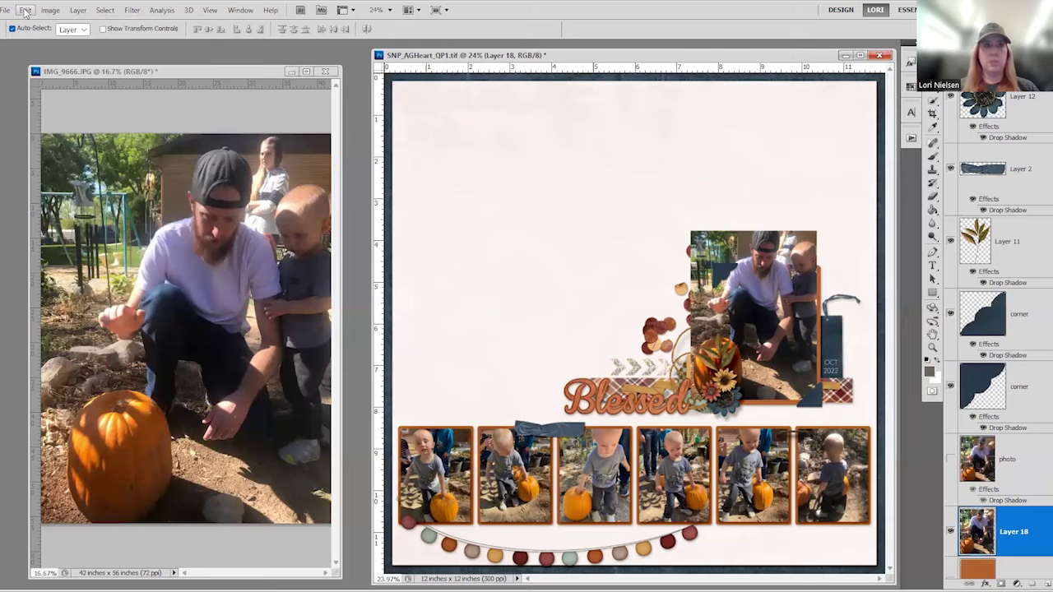
click(25, 12)
click(58, 283)
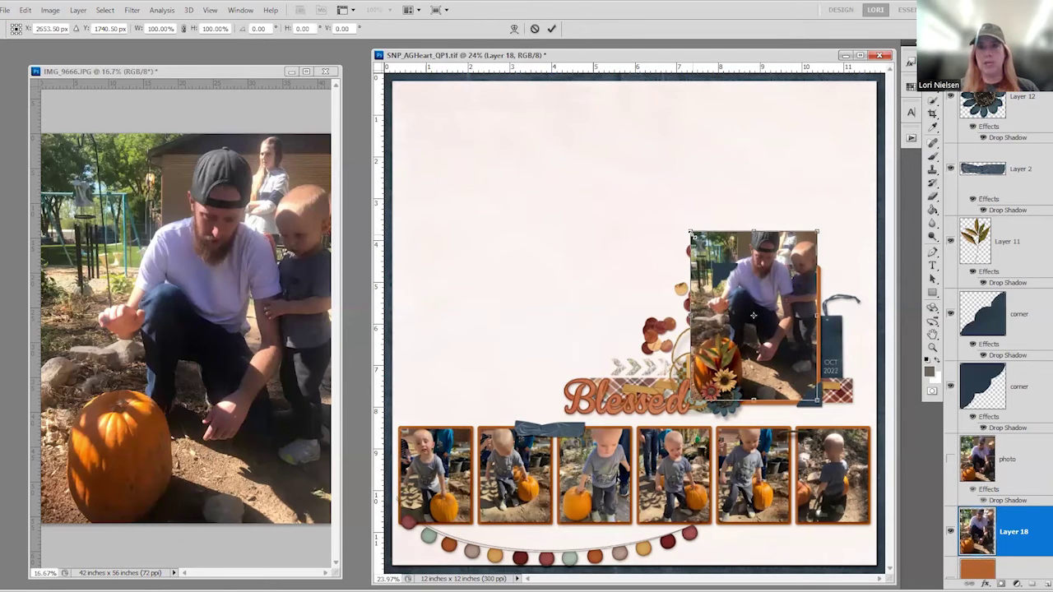
drag(691, 233, 716, 272)
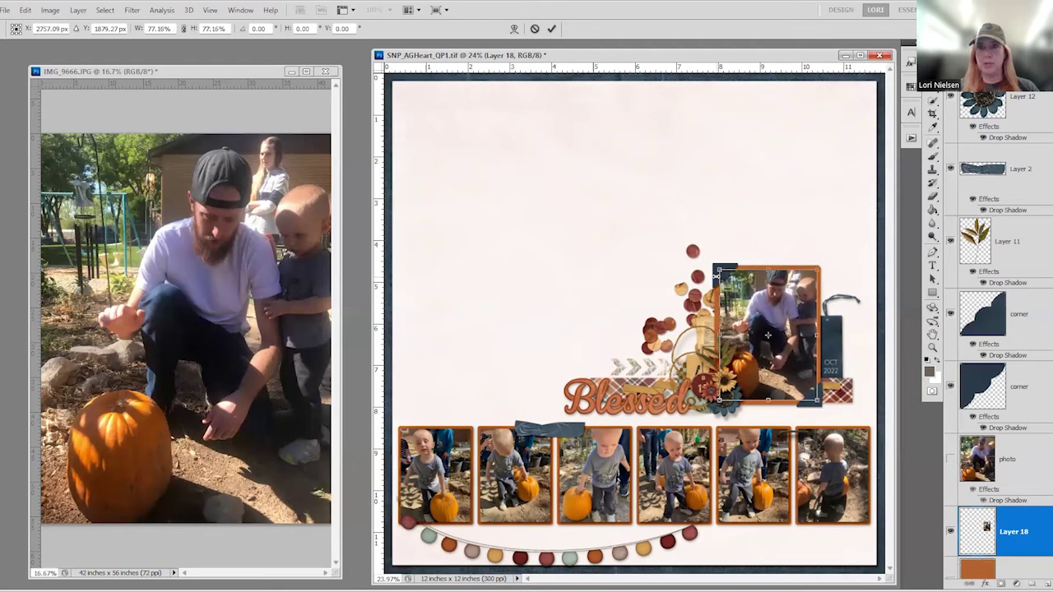
click(551, 30)
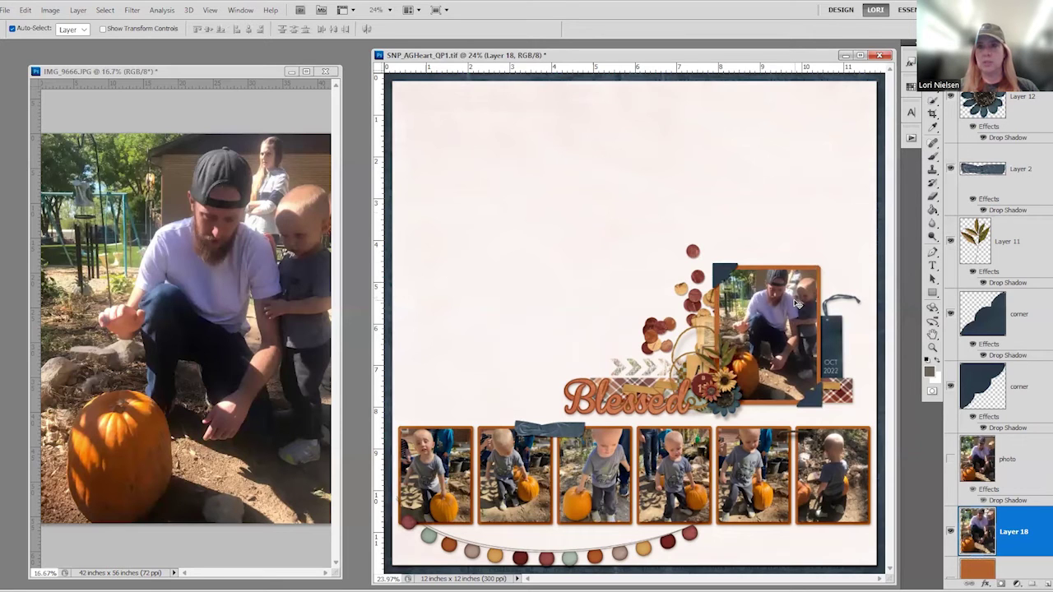
Delete the trimmed photo from the page and add a new blank layer directly above the large orange mat's layer
key(Delete)
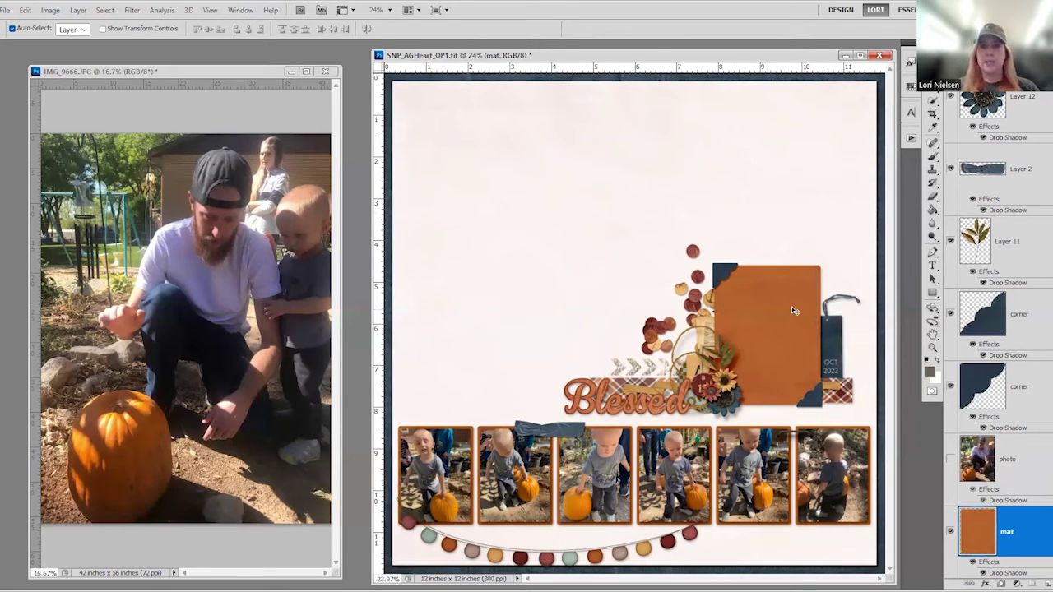
click(1020, 452)
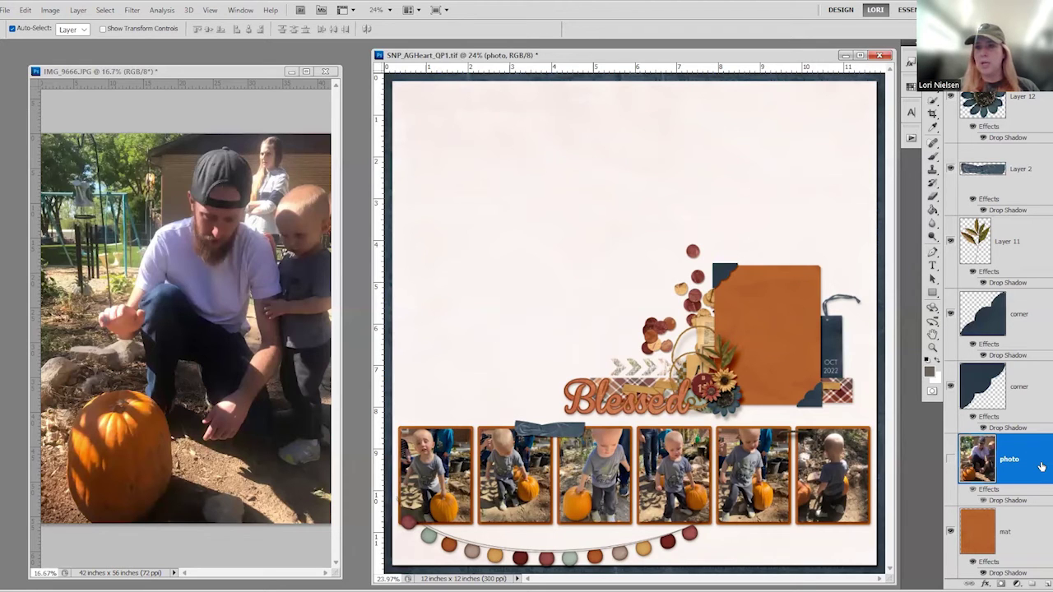
click(1039, 541)
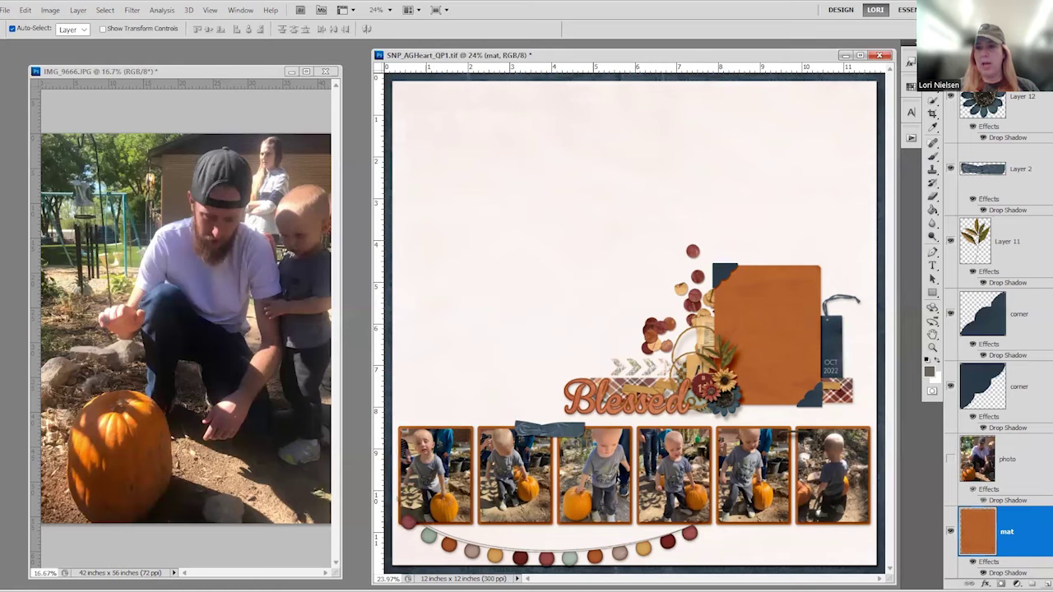
click(1032, 583)
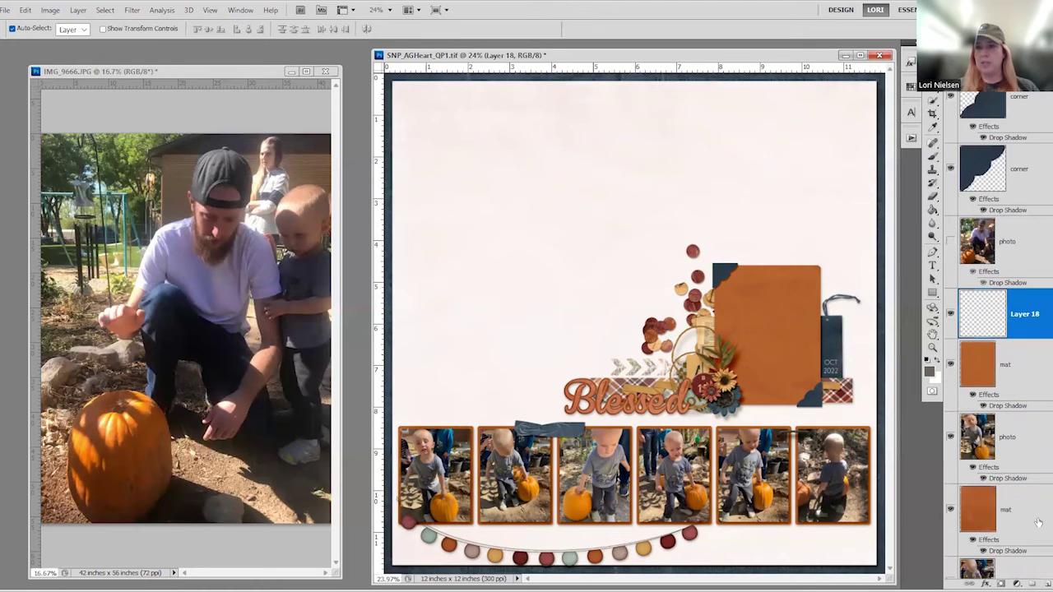
Draw a rectangle shape over the large orange mat with the Rectangle tool, slightly smaller than the mat to leave a thin orange border
scroll(1038, 522, down, 1)
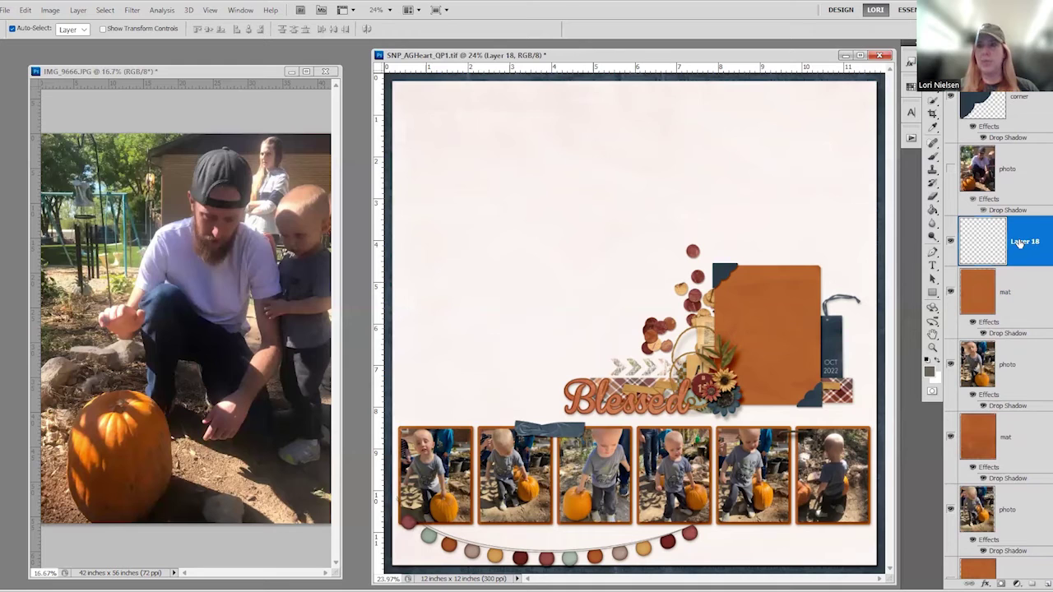
click(934, 297)
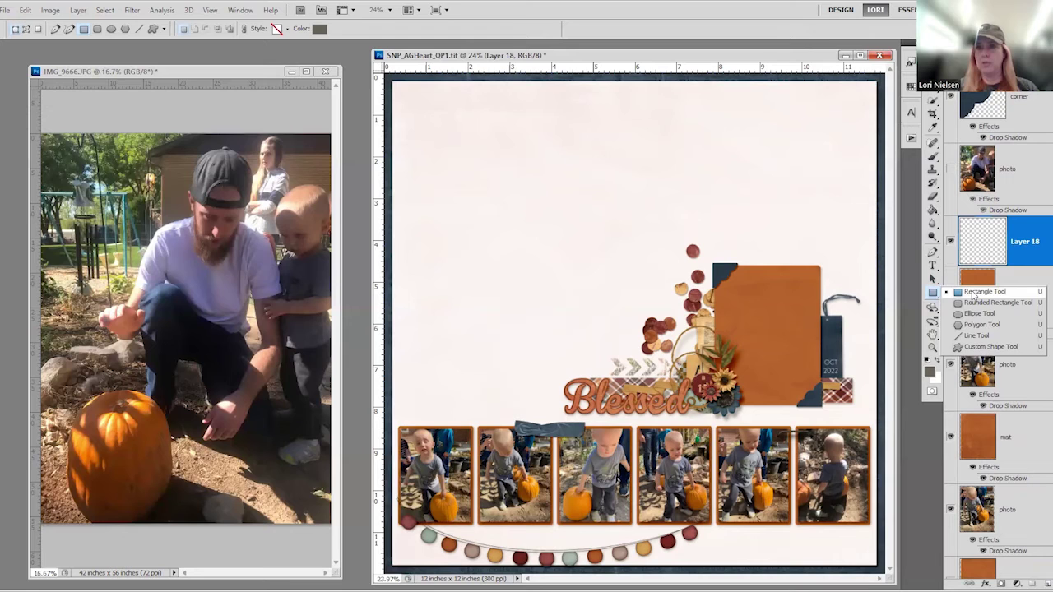
click(979, 293)
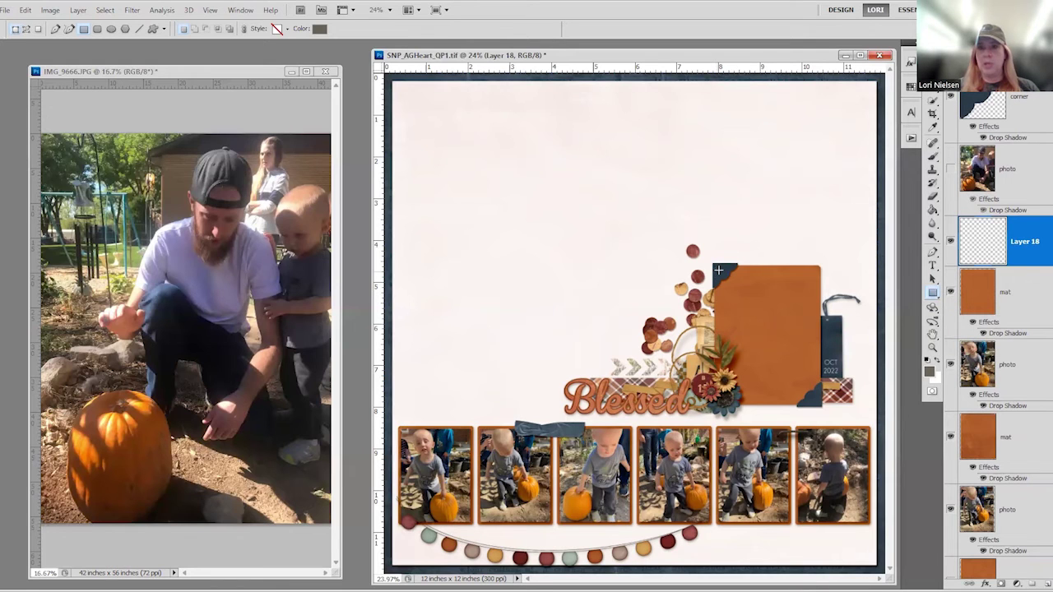
drag(718, 269, 815, 396)
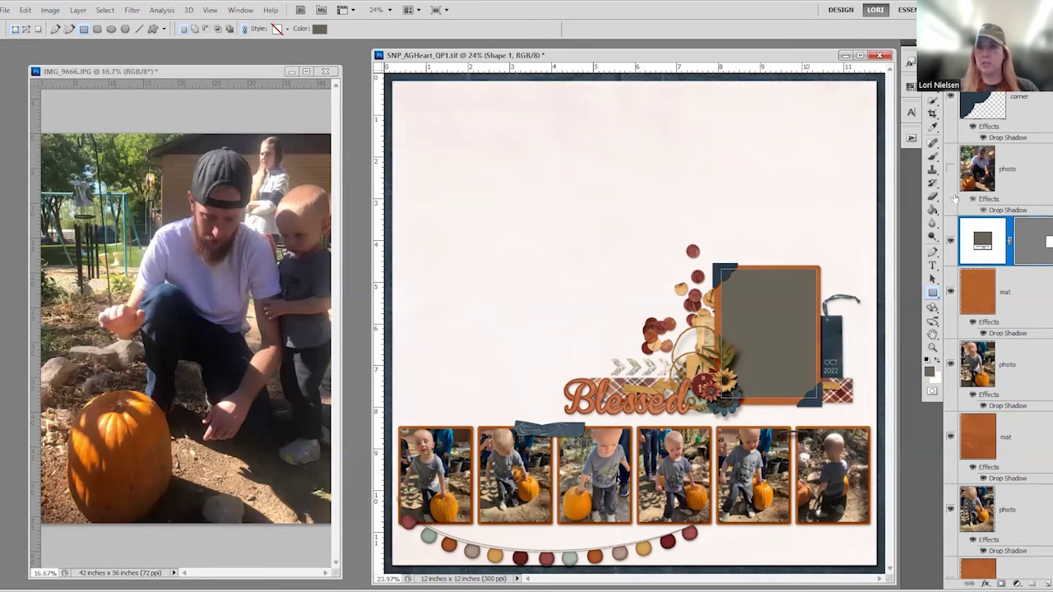
Rasterize the rectangle shape layer that sits above the large orange mat
key(v)
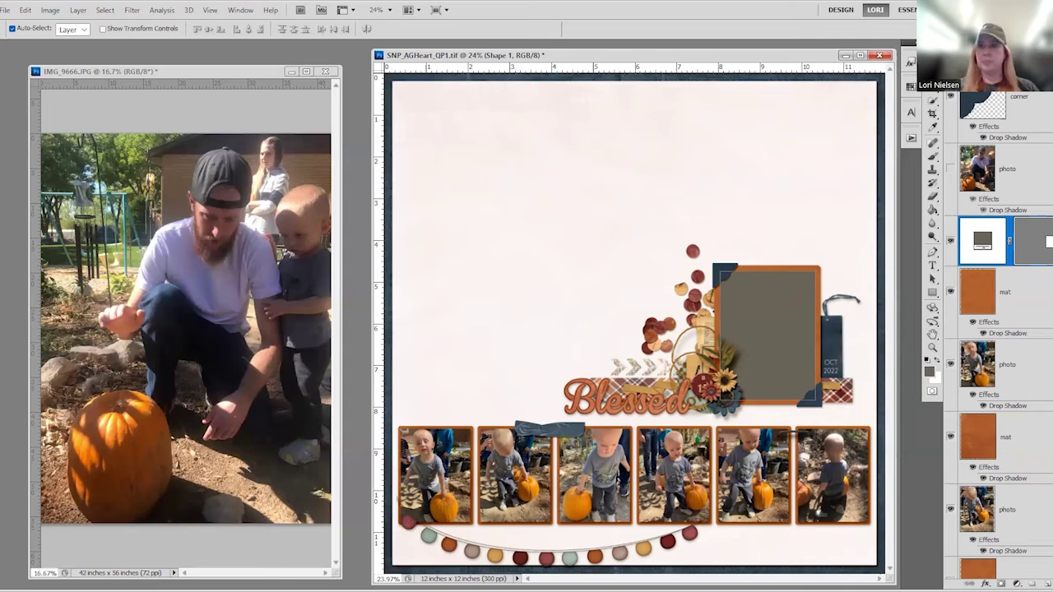
right_click(988, 241)
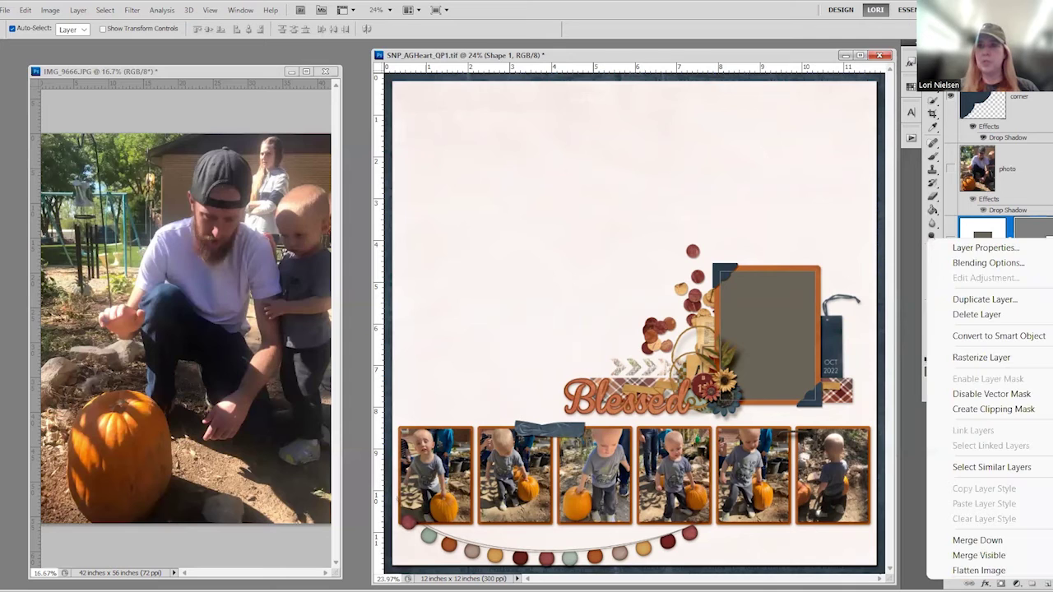
click(1003, 357)
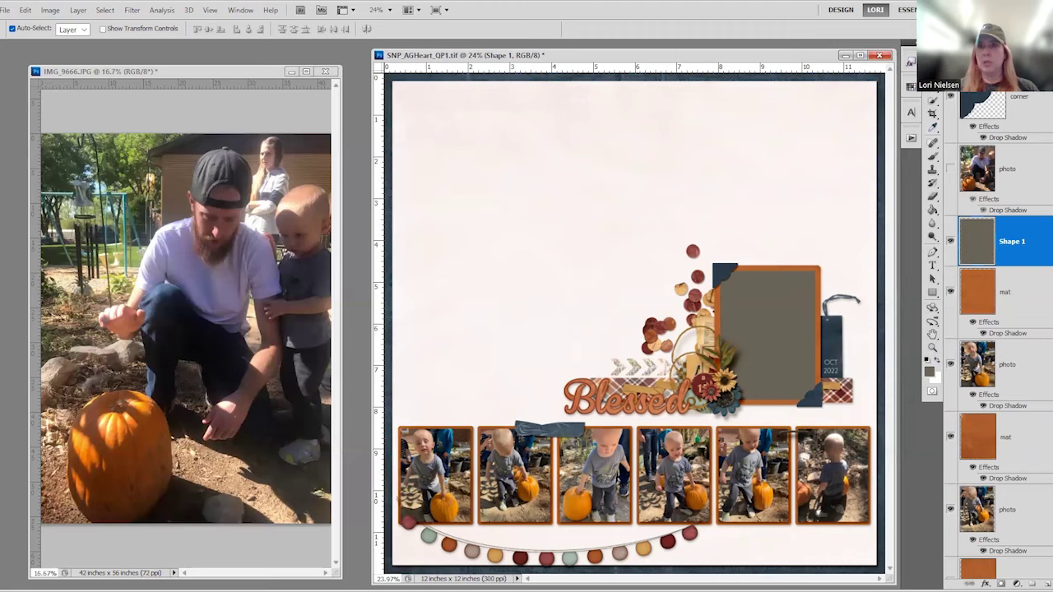
Bring the IMG_9666.JPG photo onto the page directly above the rectangle layer and clip it to the rectangle with a clipping mask
click(140, 321)
drag(140, 321, 775, 325)
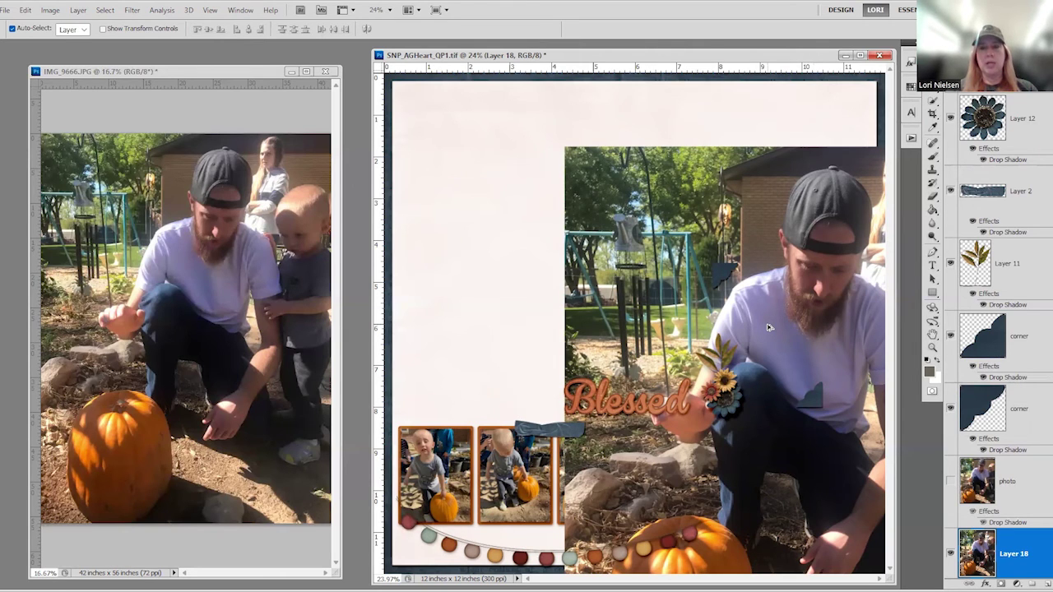
drag(769, 328, 666, 299)
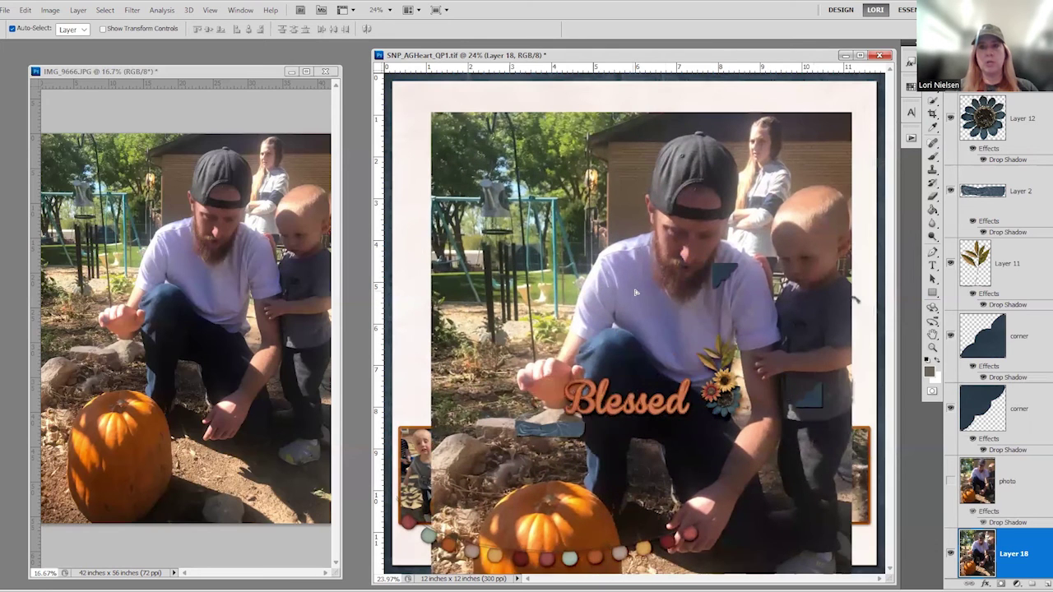
right_click(767, 318)
click(1022, 570)
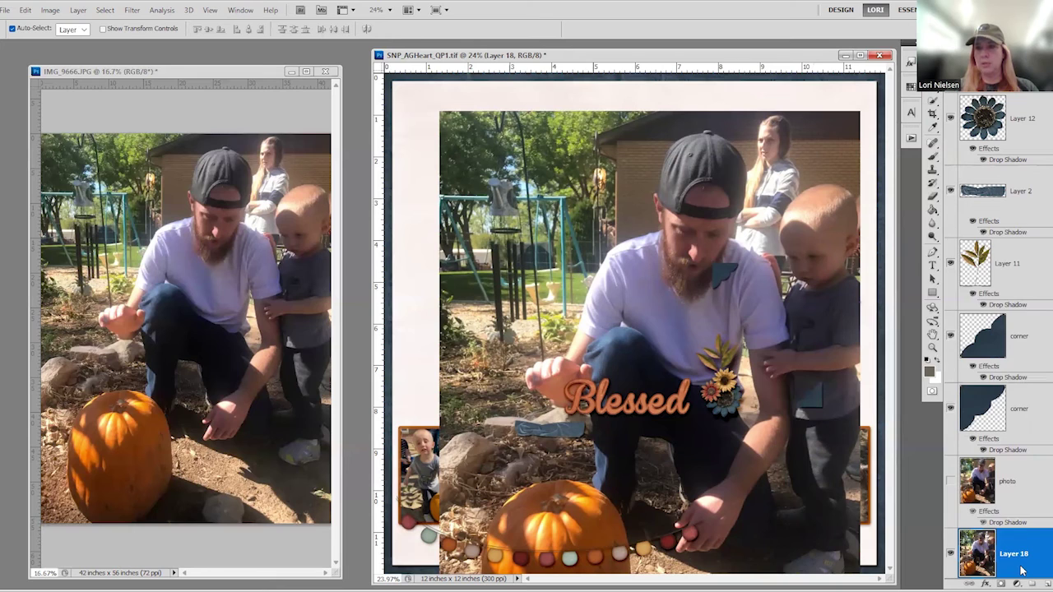
right_click(1022, 570)
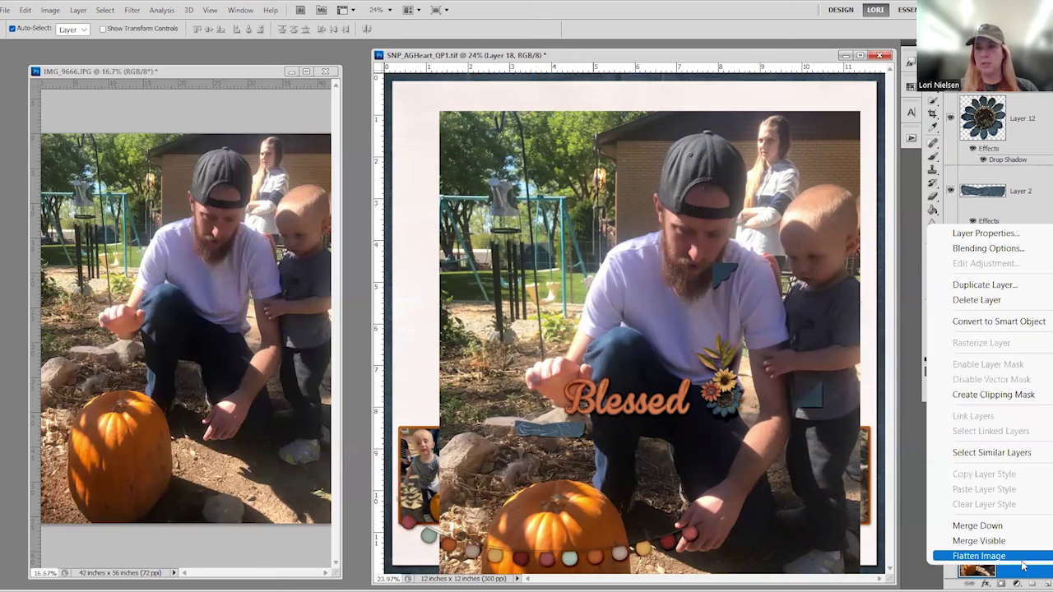
click(995, 396)
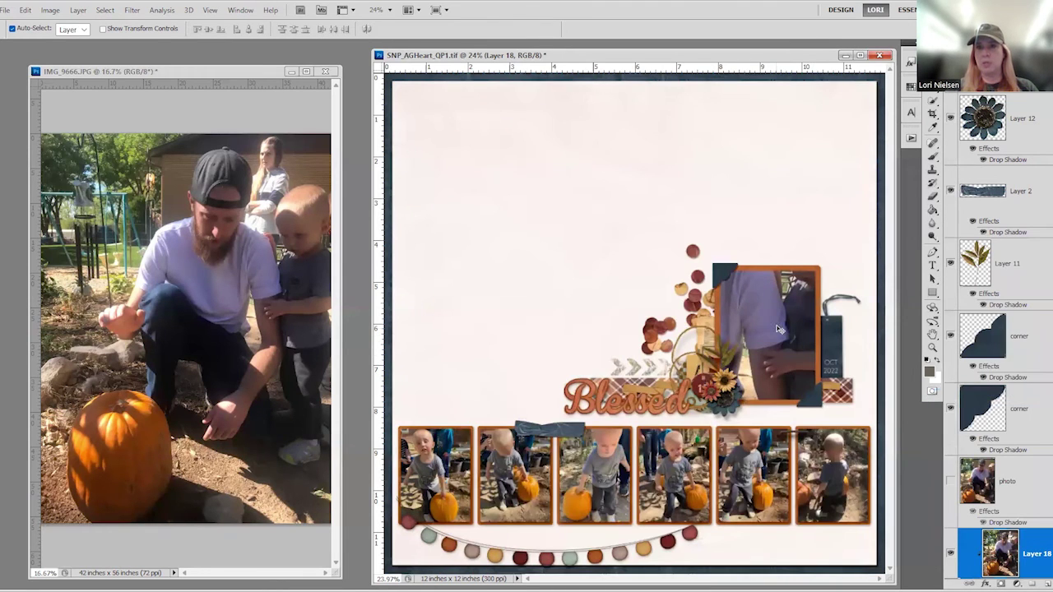
Free Transform the clipped photo, scaling it proportionally to 25.82% and positioning it to fill the rectangle with the man and pumpkin in view
click(26, 10)
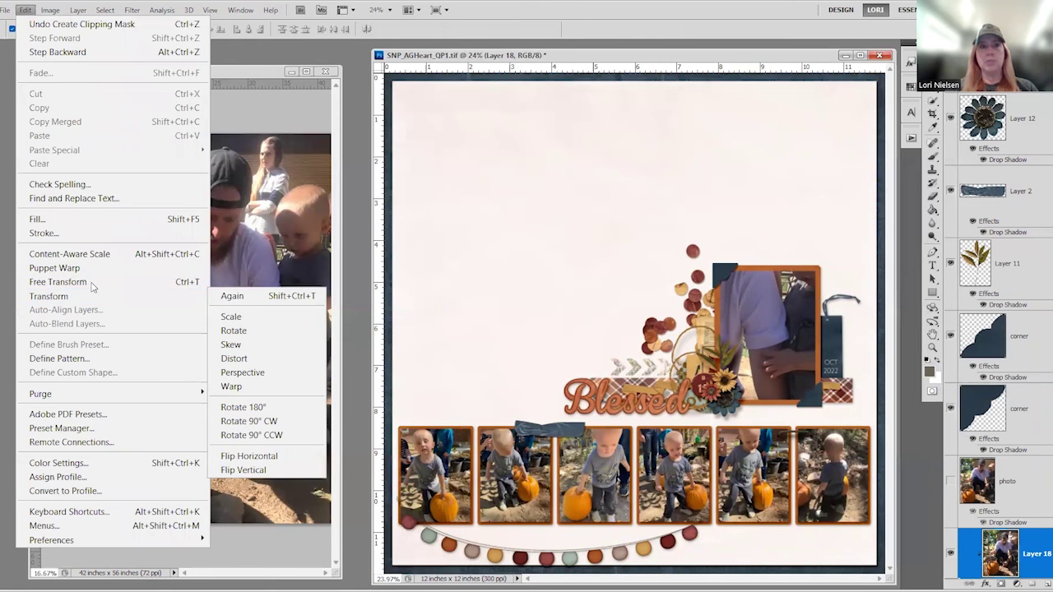
click(92, 282)
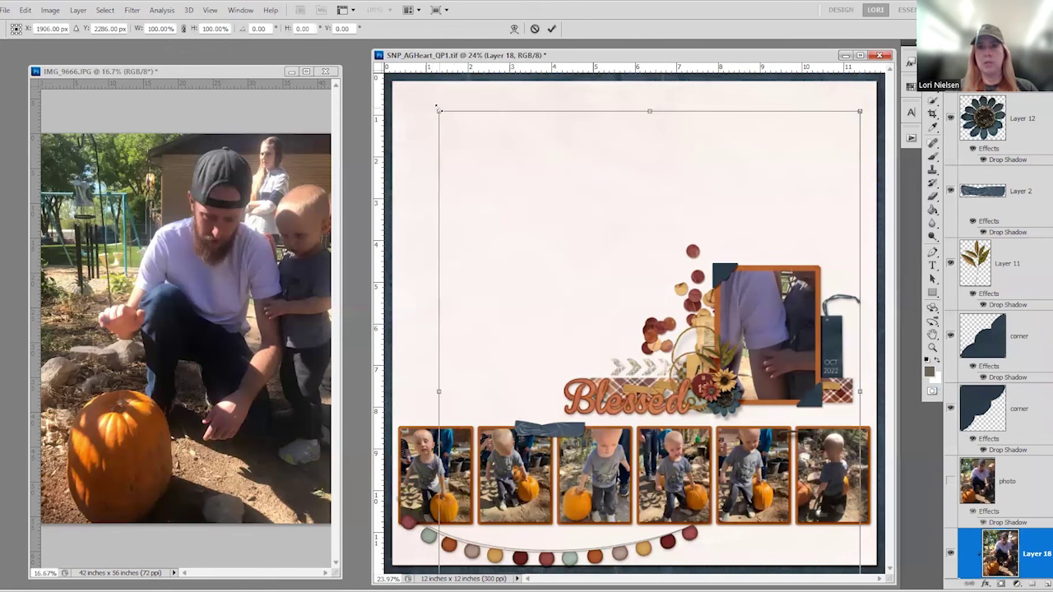
drag(437, 107, 647, 277)
drag(734, 318, 704, 306)
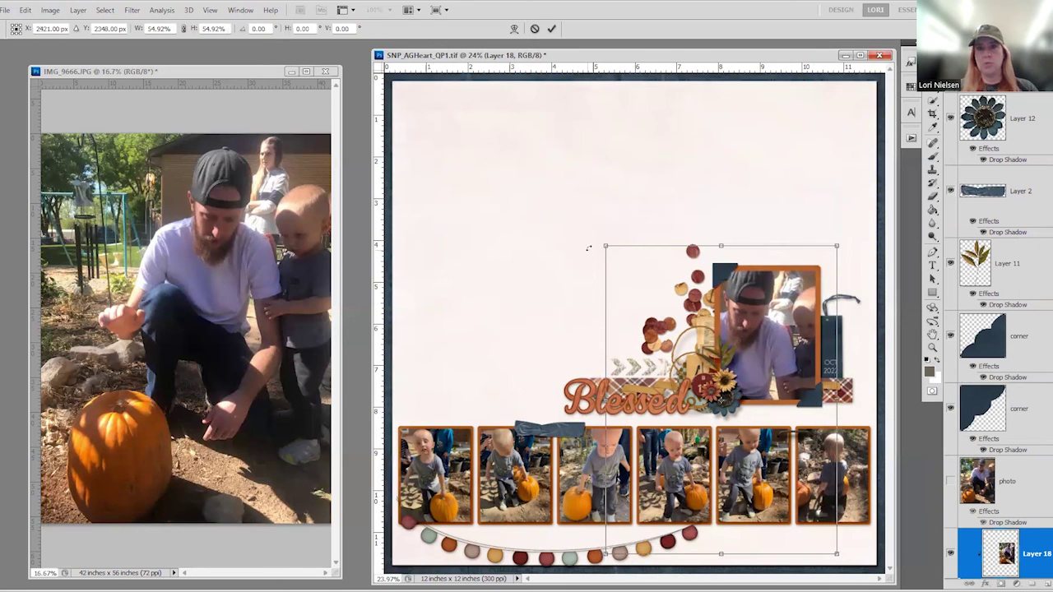
drag(604, 245, 628, 276)
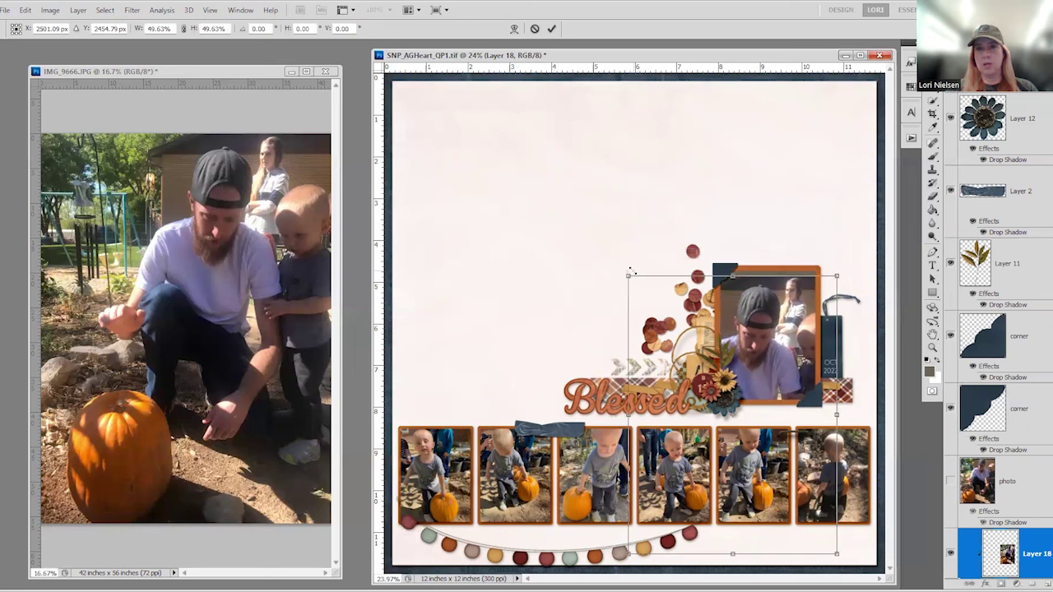
drag(695, 303, 681, 279)
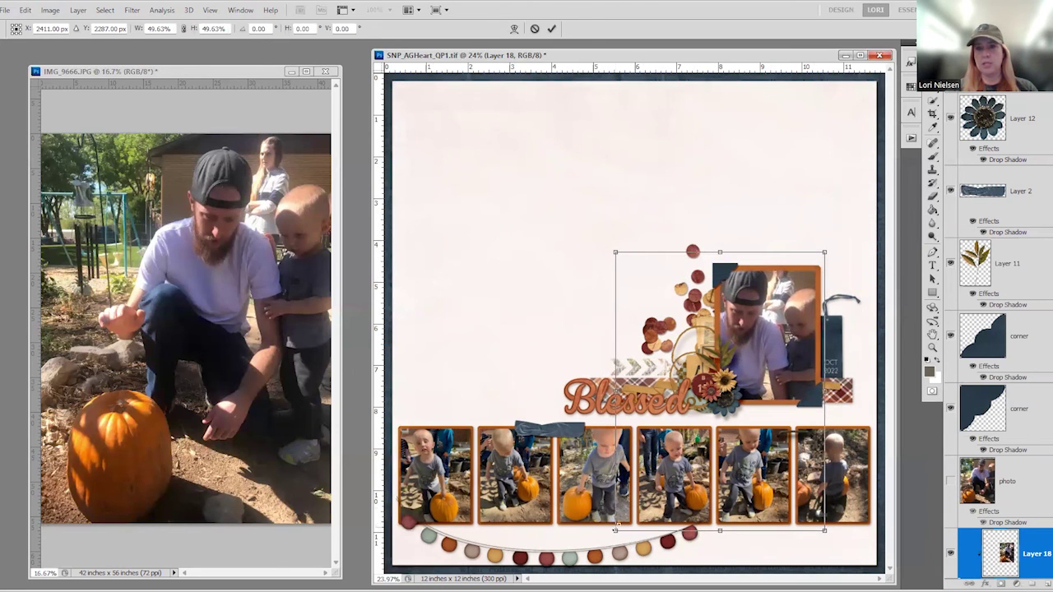
drag(614, 532, 732, 419)
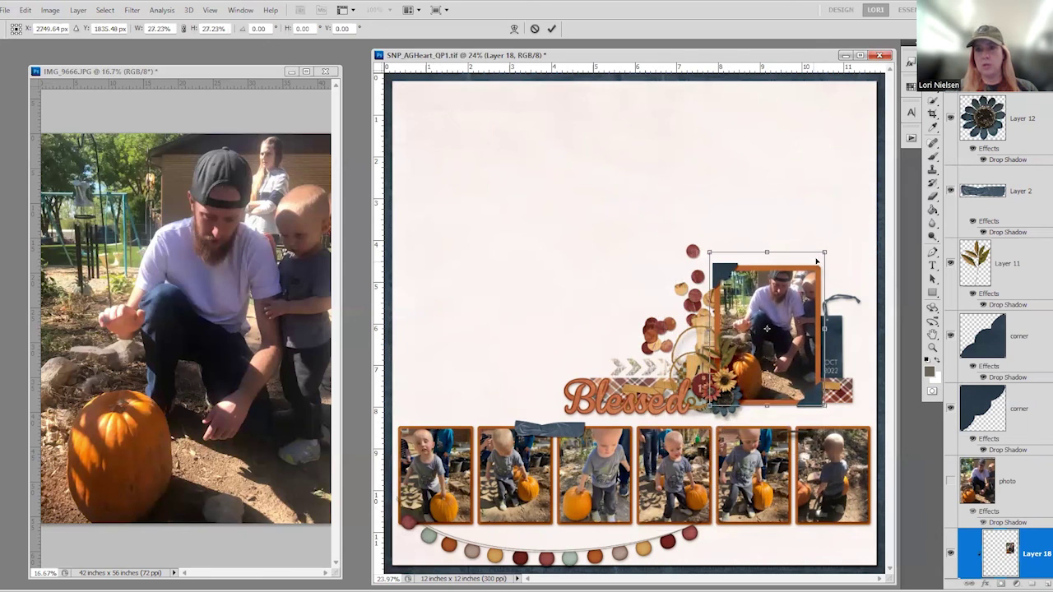
drag(825, 253, 825, 266)
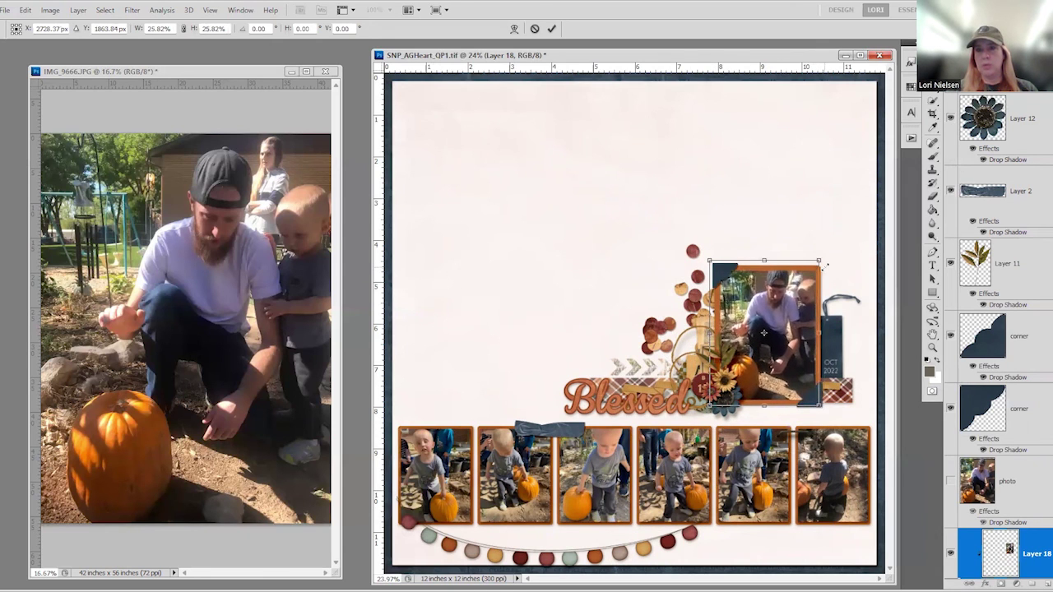
click(552, 30)
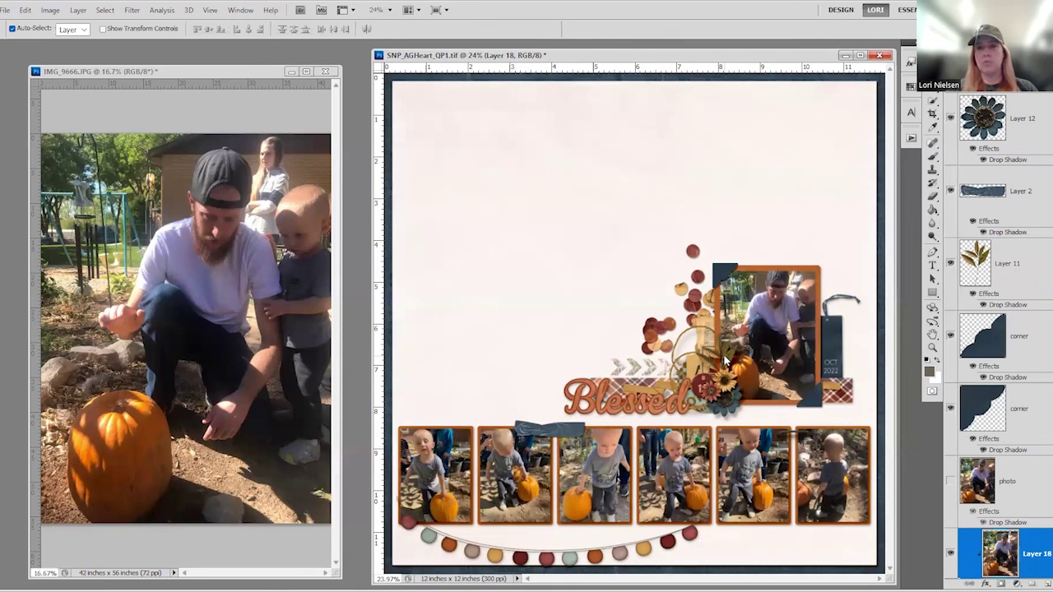